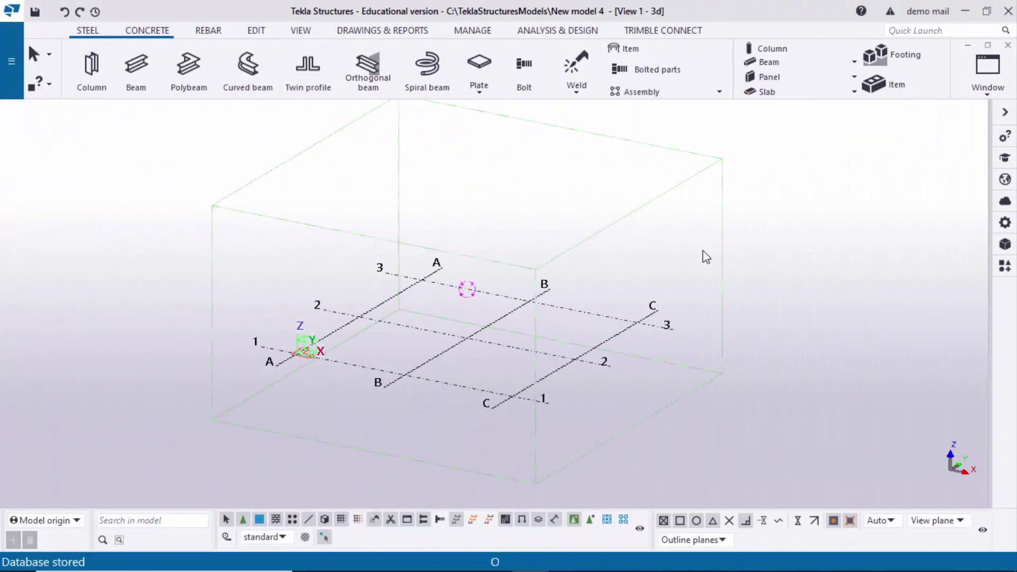
Step: Orbit the model and review the column in the PDF drawing before returning to Tekla
middle_click_drag(539, 306, 453, 309, "ctrl")
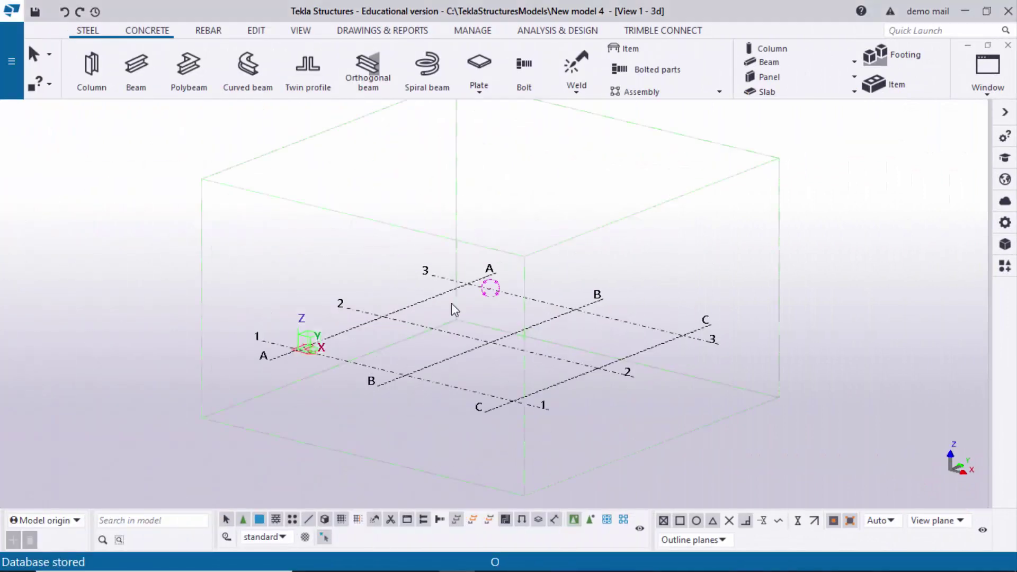
left_click(493, 556)
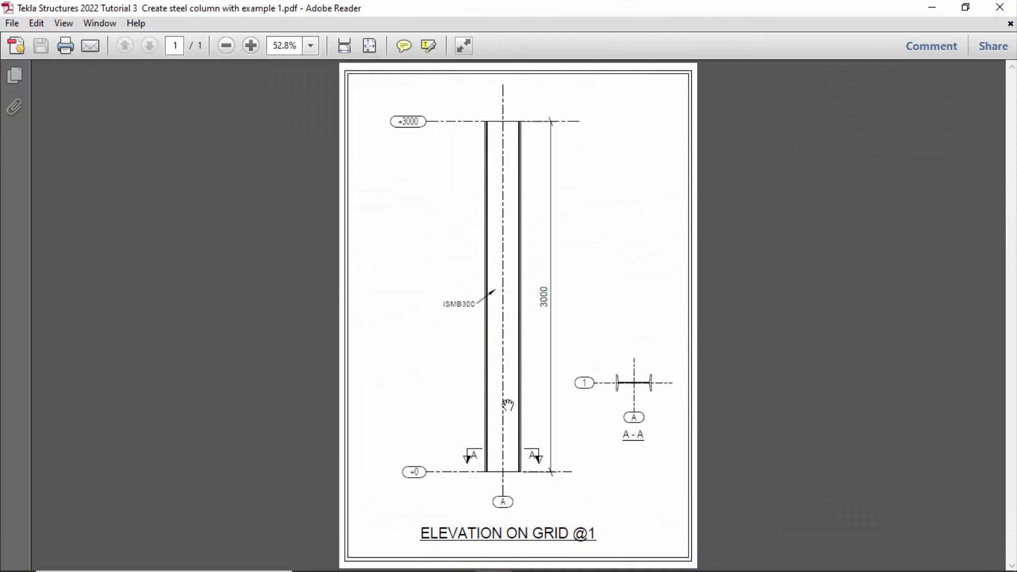
scroll(497, 386, "up", 3, "ctrl")
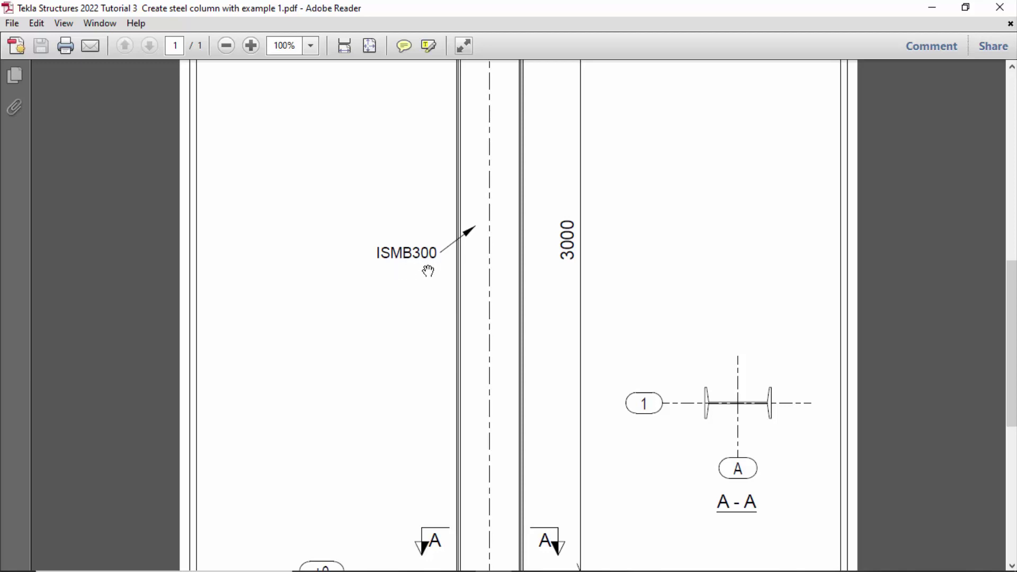
scroll(491, 295, "down", 3)
scroll(488, 297, "up", 3)
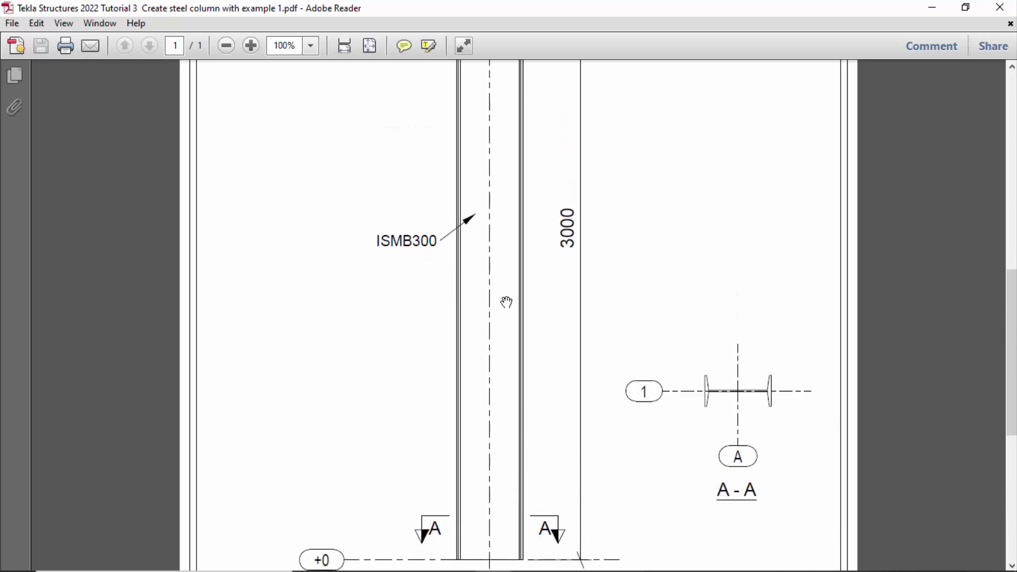
scroll(509, 304, "up", 1)
scroll(515, 306, "down", 4, "ctrl")
scroll(535, 305, "up", 2, "ctrl")
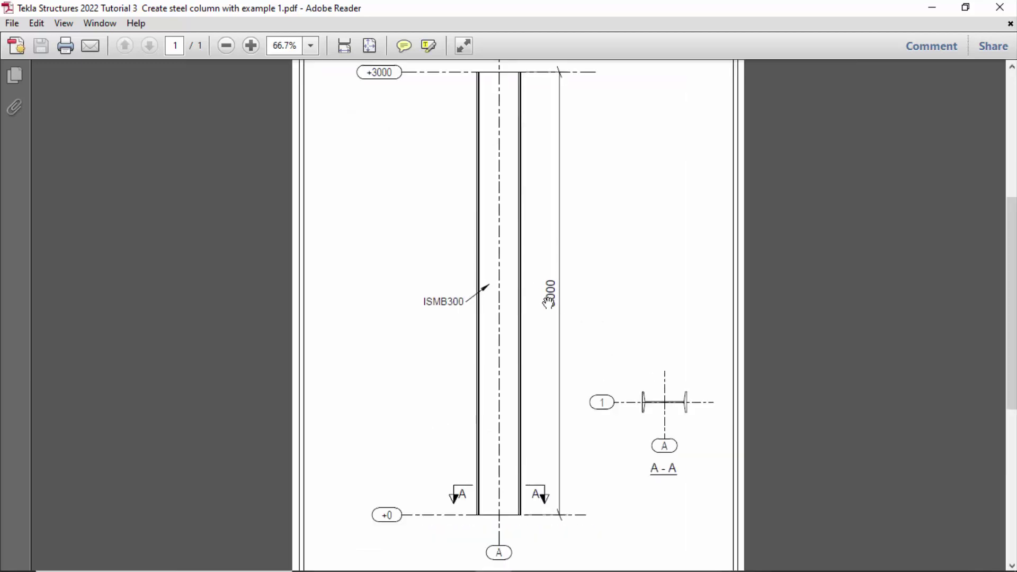
scroll(662, 418, "up", 3, "ctrl")
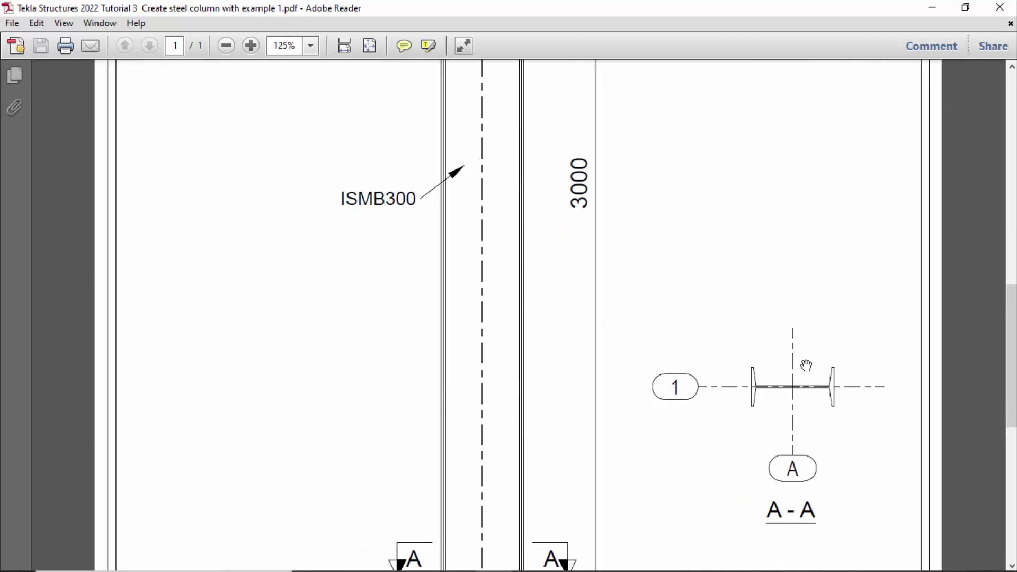
scroll(710, 399, "down", 2, "ctrl")
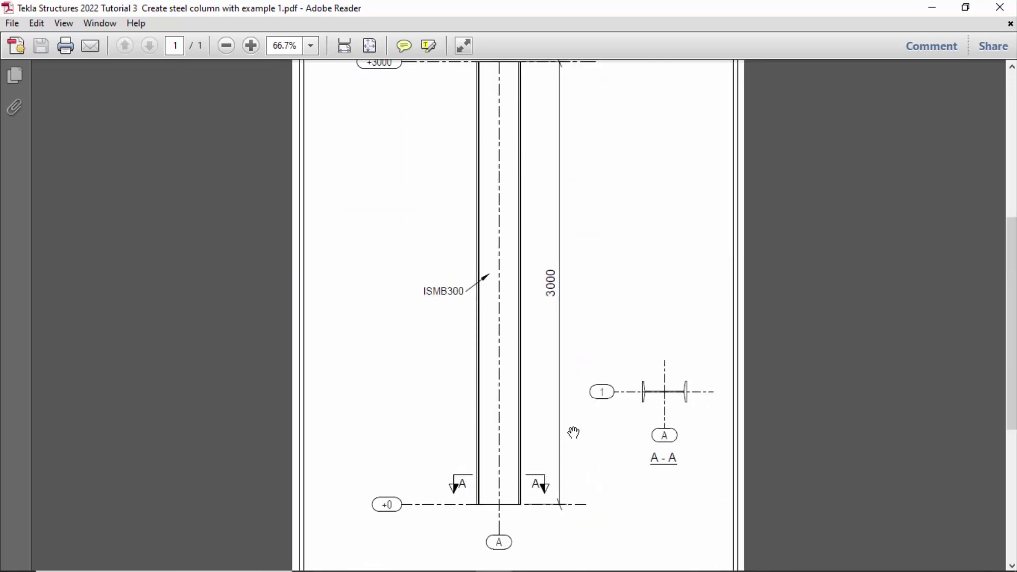
scroll(572, 432, "down", 1, "ctrl")
scroll(561, 397, "up", 1, "ctrl")
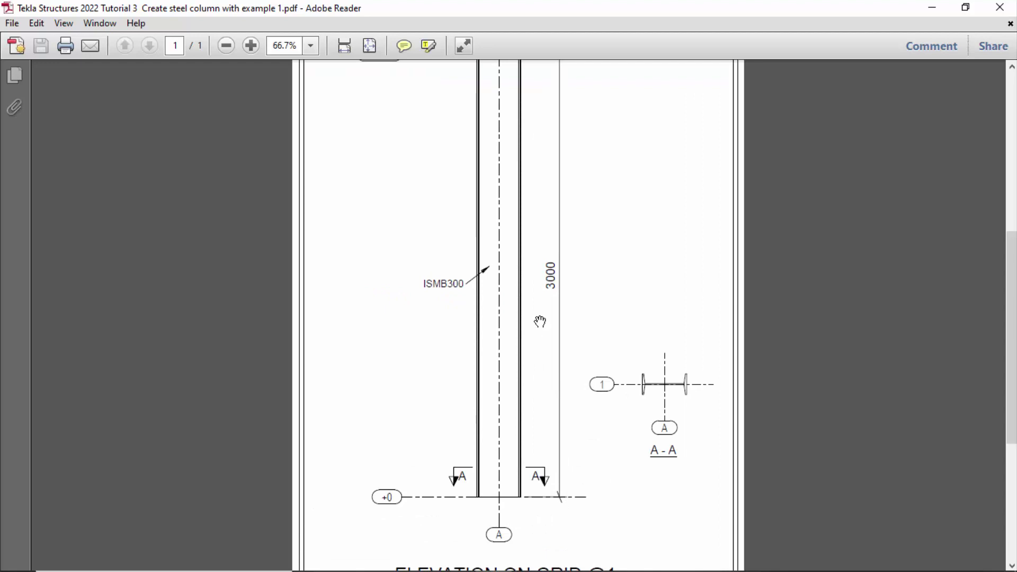
left_click(457, 560)
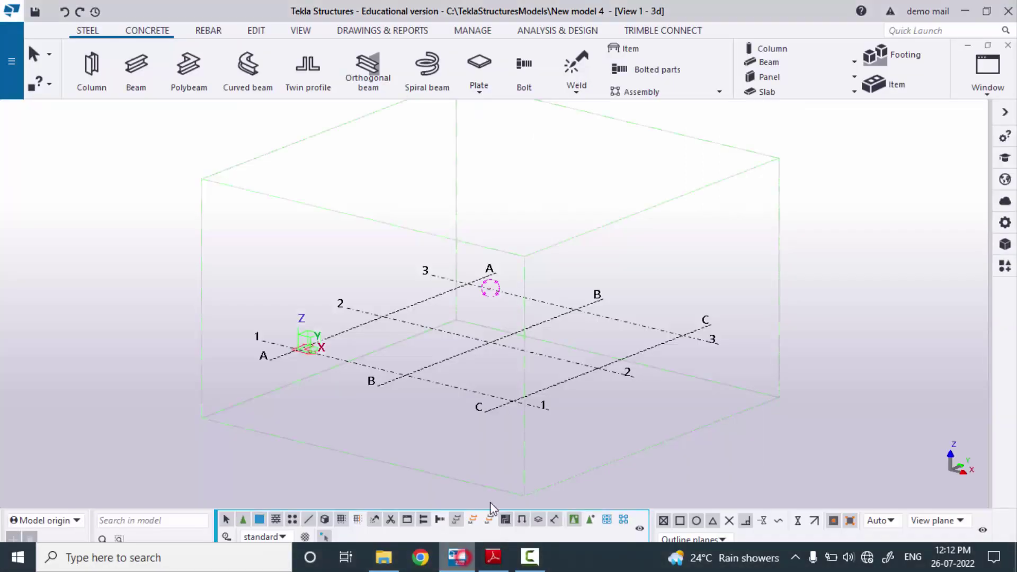
Step: Create a steel column at the A-1 grid intersection, then interrupt the column command
scroll(415, 380, "up", 3)
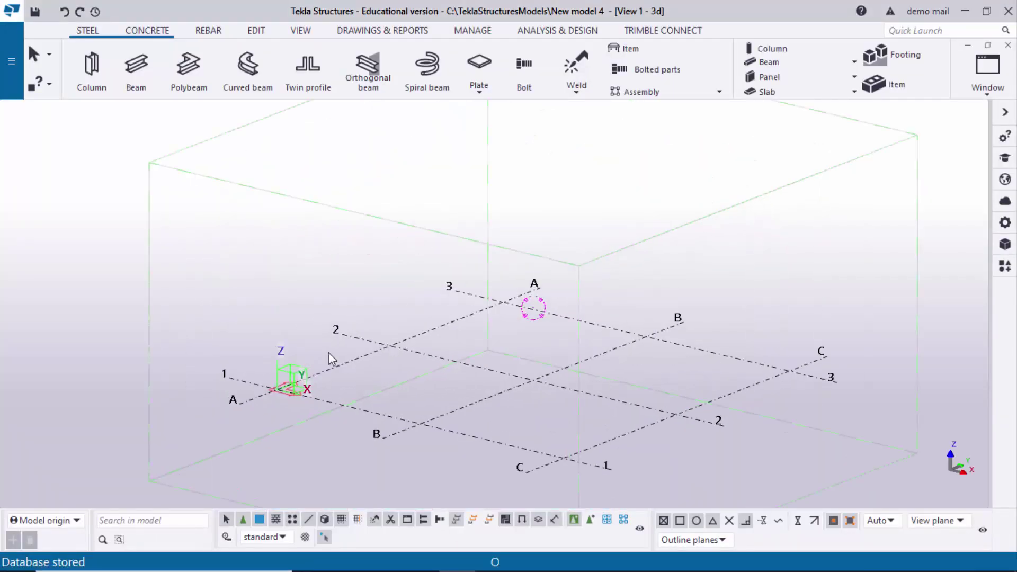
left_click(85, 30)
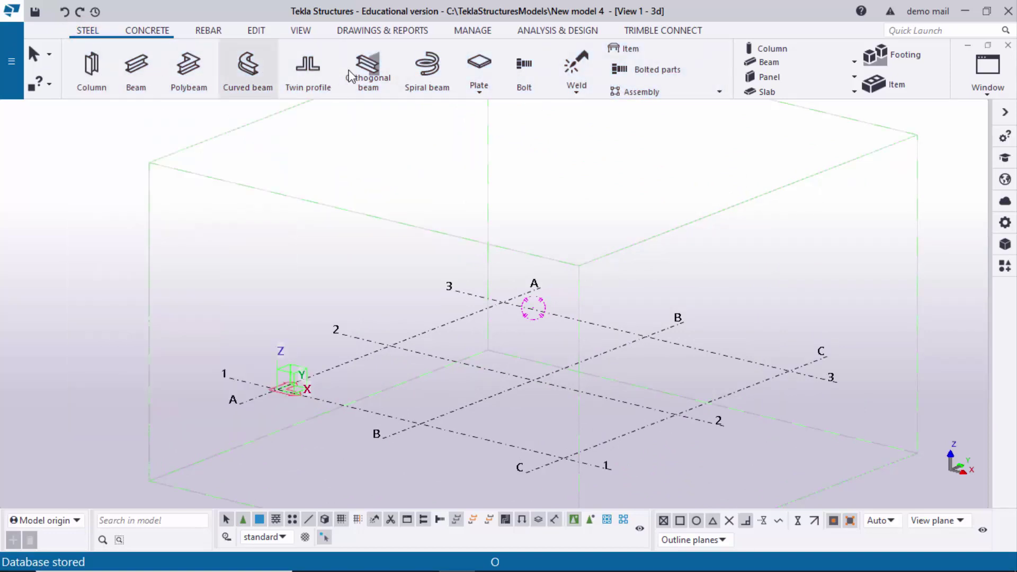
left_click(93, 72)
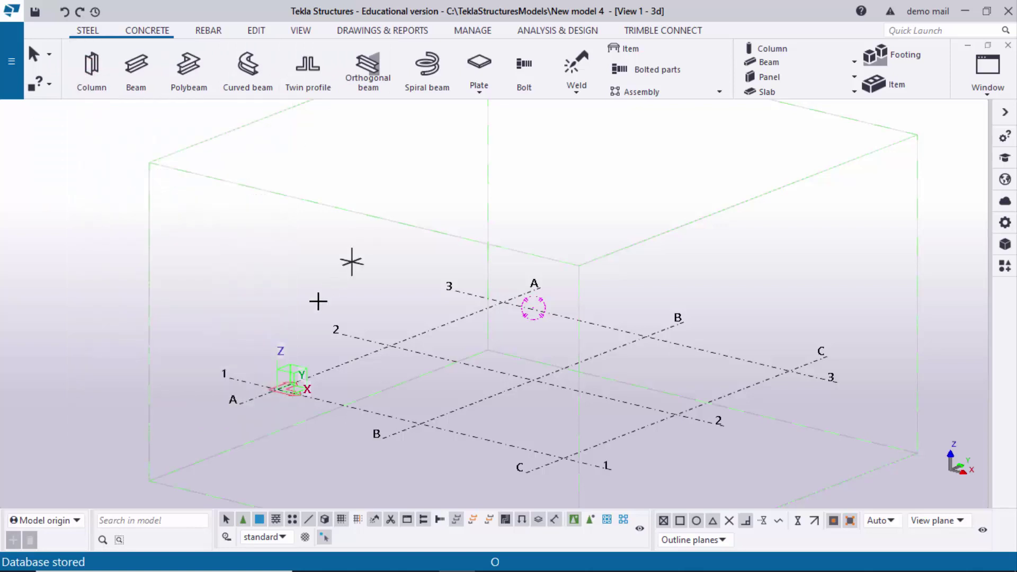
scroll(272, 411, "up", 5)
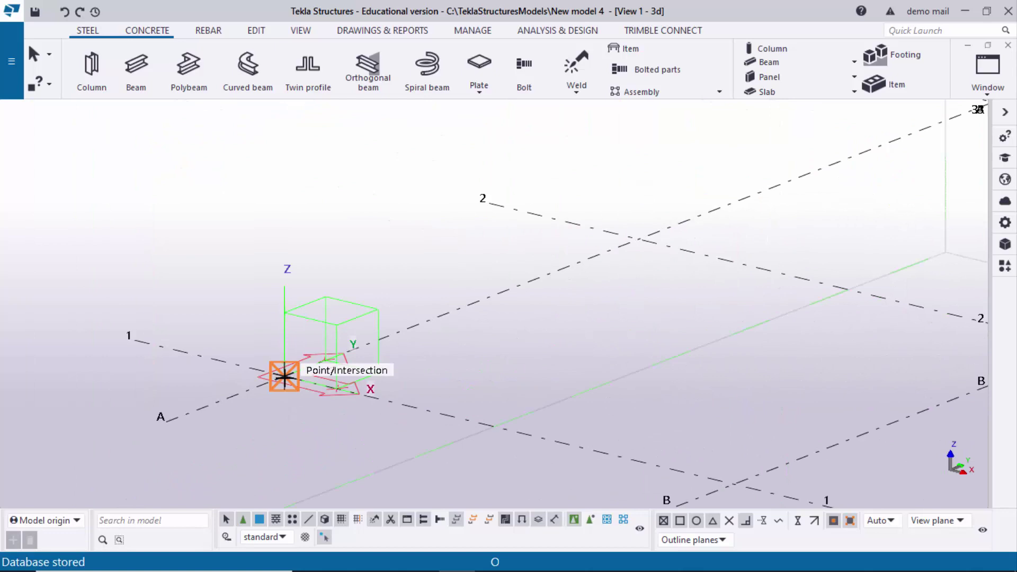
left_click(284, 376)
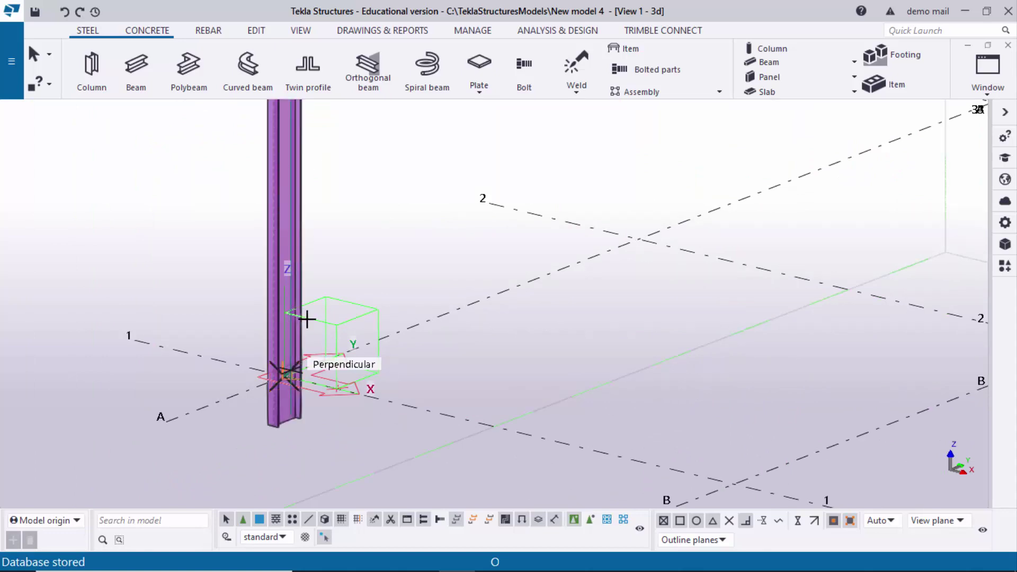
scroll(415, 247, "down", 3)
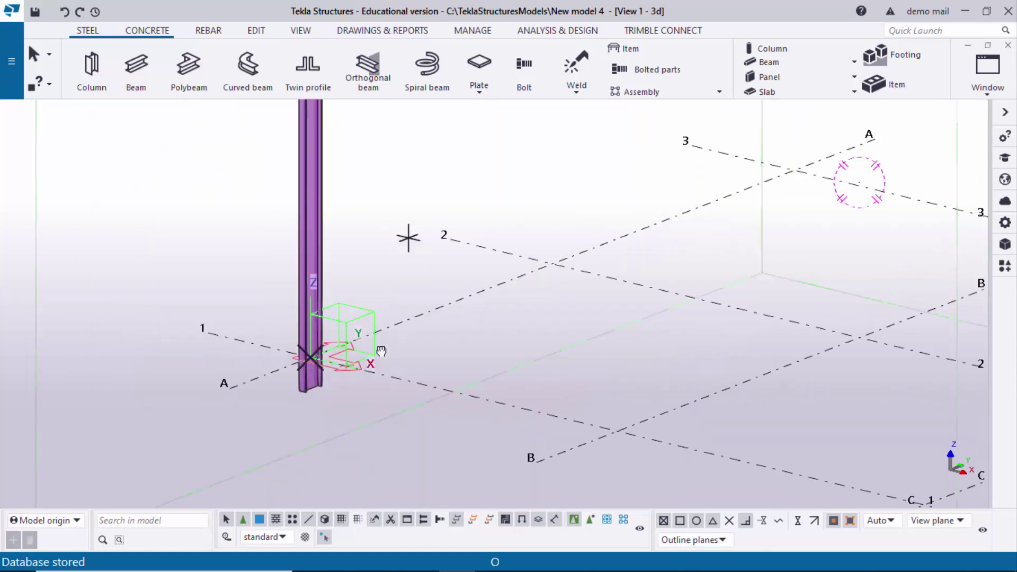
right_click(406, 161)
left_click(421, 169)
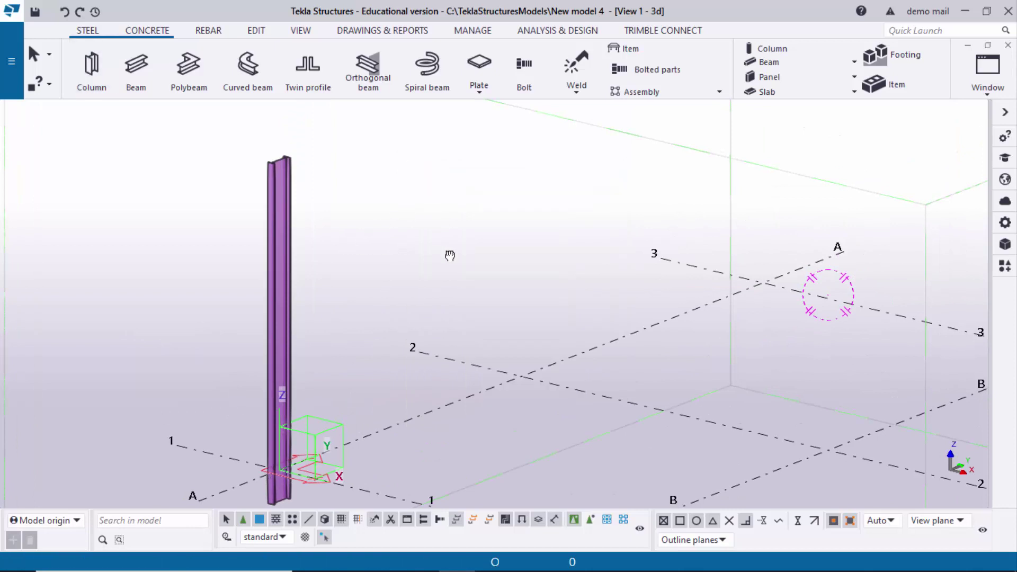
middle_click_drag(450, 256, 559, 272)
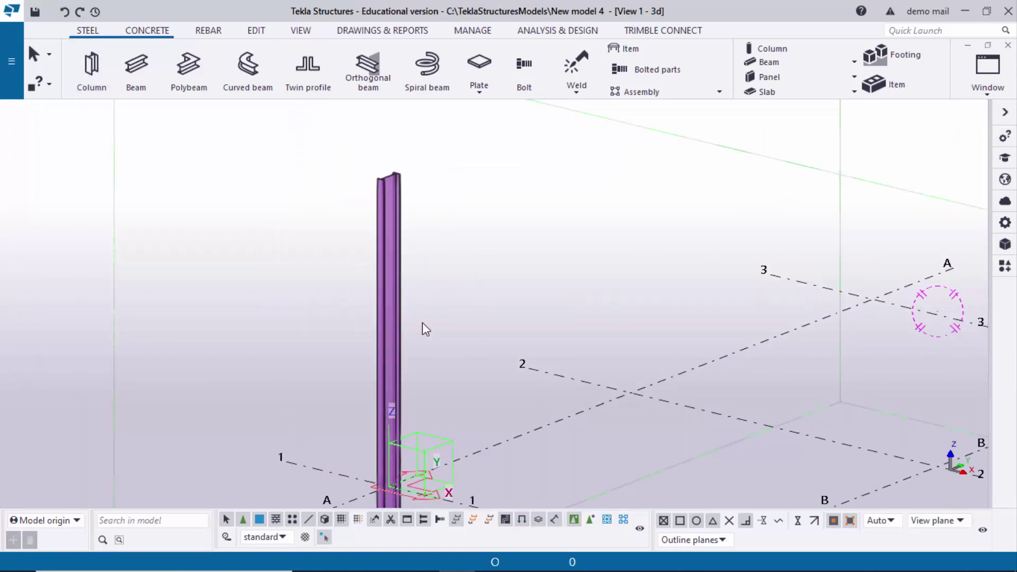
scroll(364, 132, "up", 5)
scroll(364, 132, "up", 4)
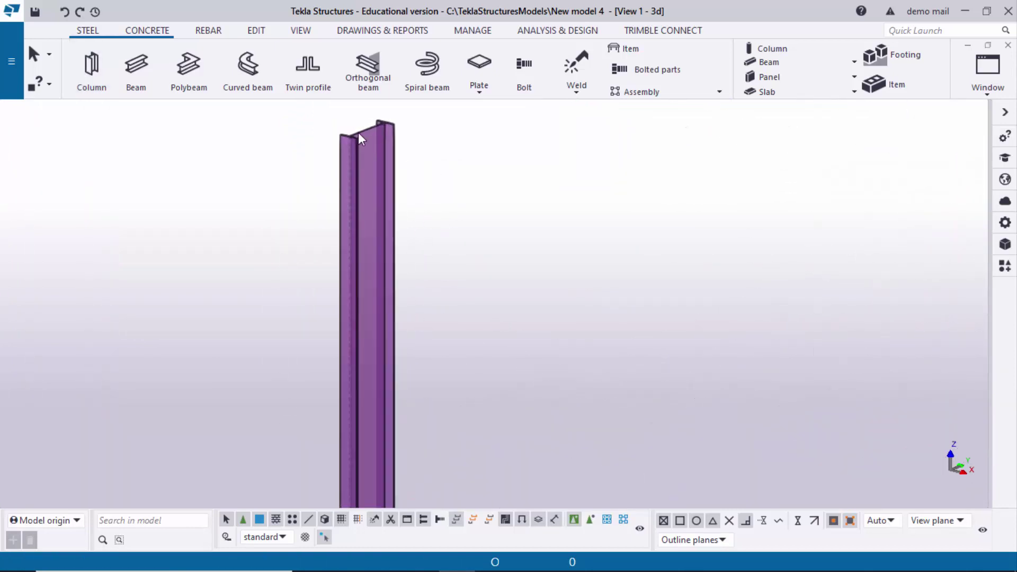
middle_click_drag(410, 220, 422, 285)
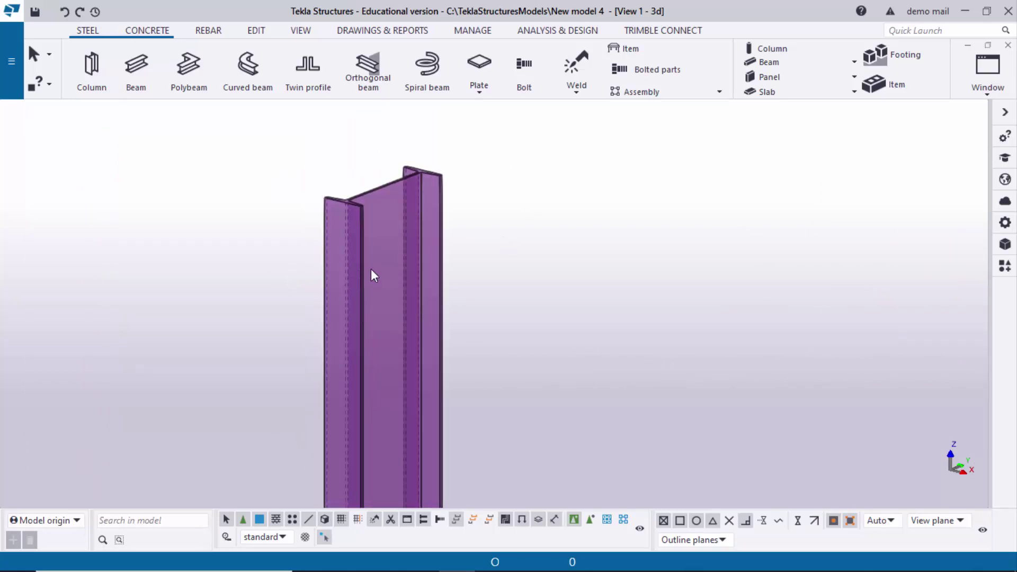
middle_click_drag(375, 274, 450, 383, "ctrl")
scroll(450, 402, "up", 4)
scroll(475, 348, "down", 3)
scroll(449, 383, "up", 4)
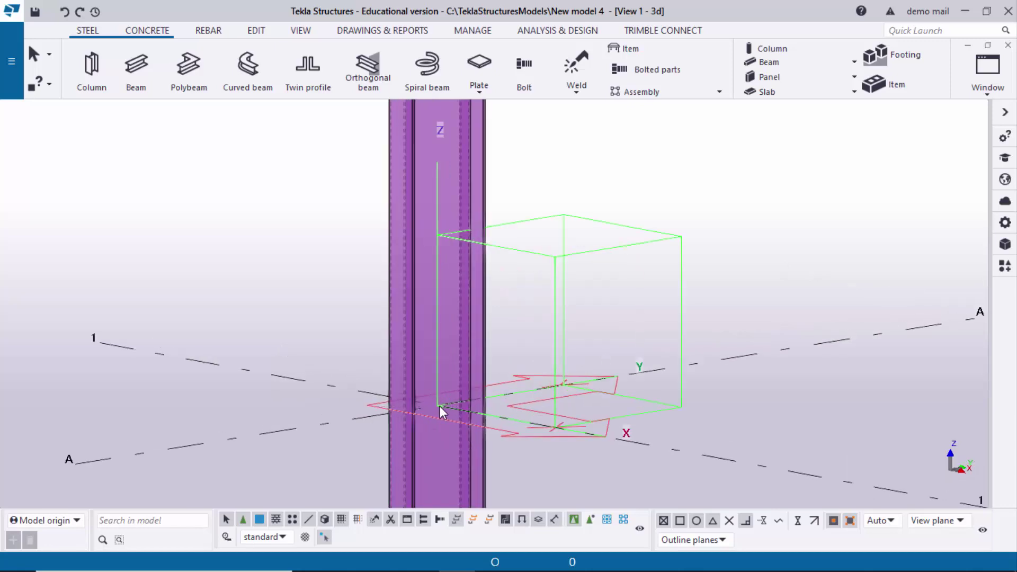
Step: Set the view's rotation centre at the column base with Ctrl+R and orbit around it
key("ctrl+r")
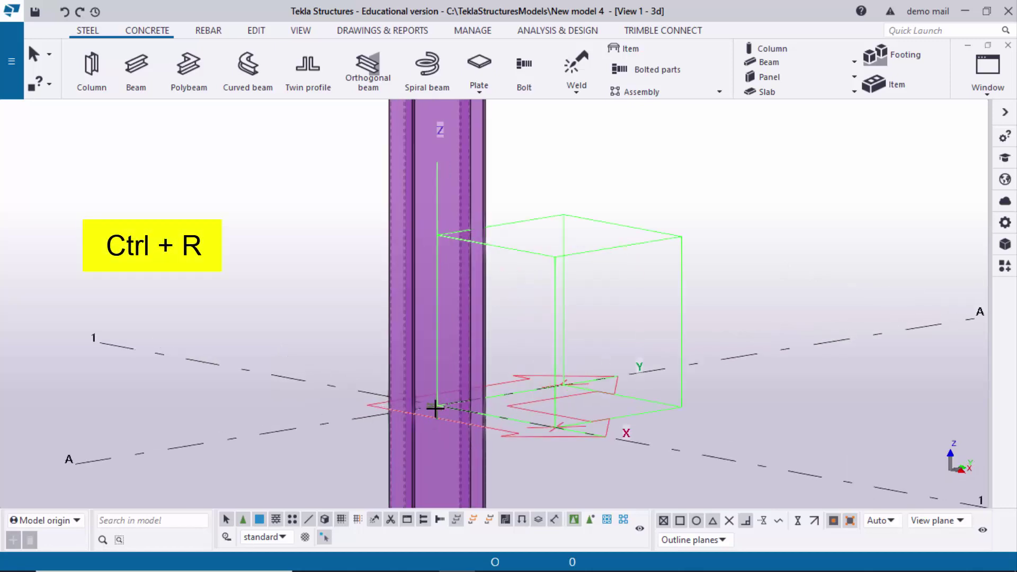
left_click(436, 405)
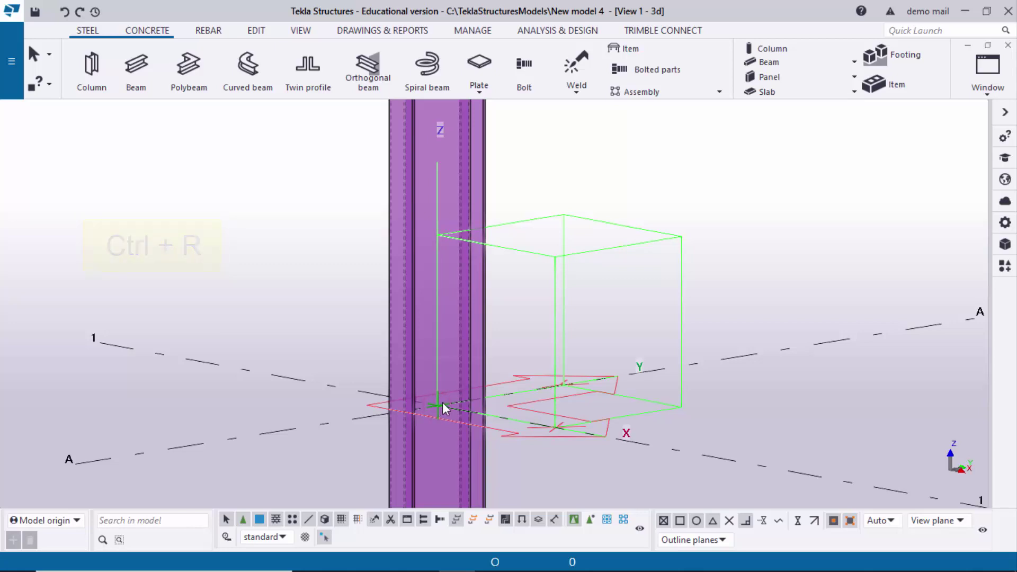
scroll(447, 403, "down", 3)
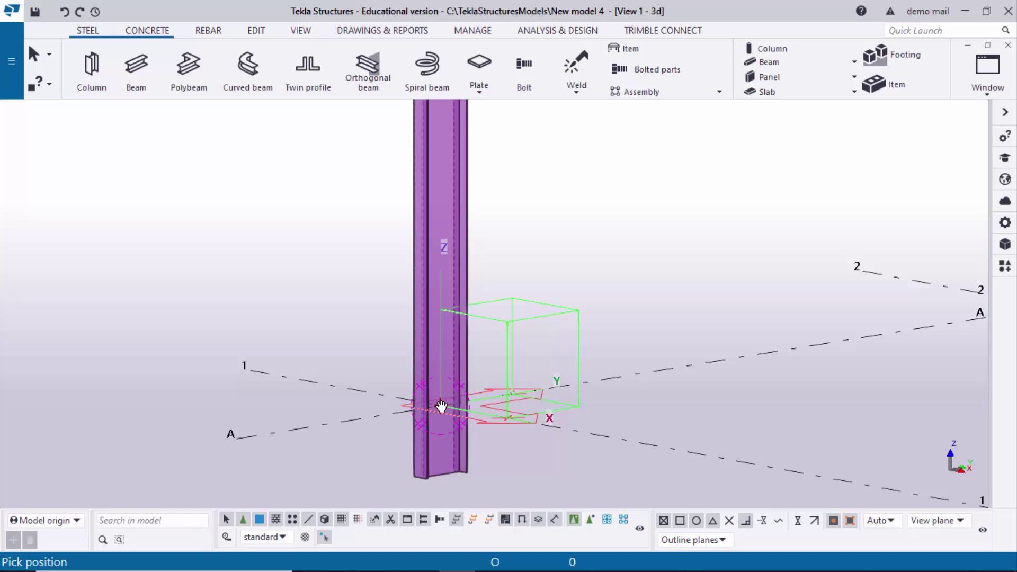
left_click_drag(464, 408, 474, 387)
scroll(474, 387, "down", 3)
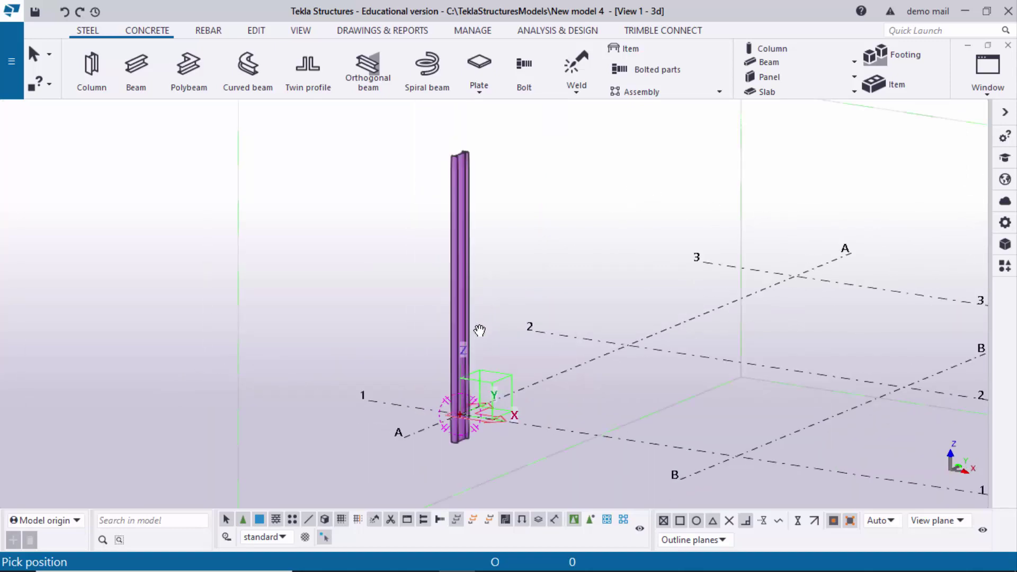
scroll(483, 325, "up", 3)
Step: Cancel the pending pick and pan to show the column's upper part
right_click(483, 325)
left_click(545, 73)
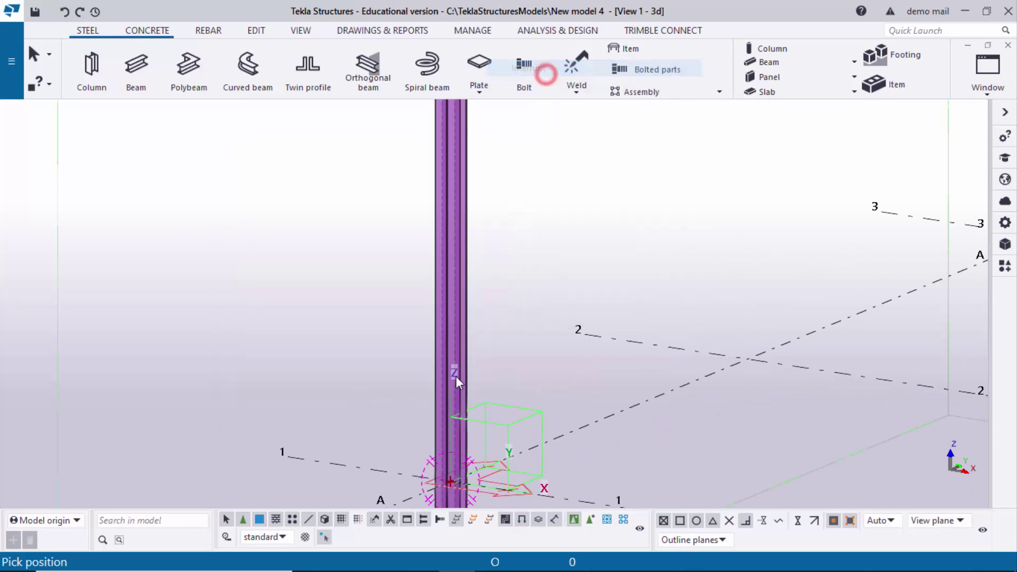
scroll(445, 390, "up", 3)
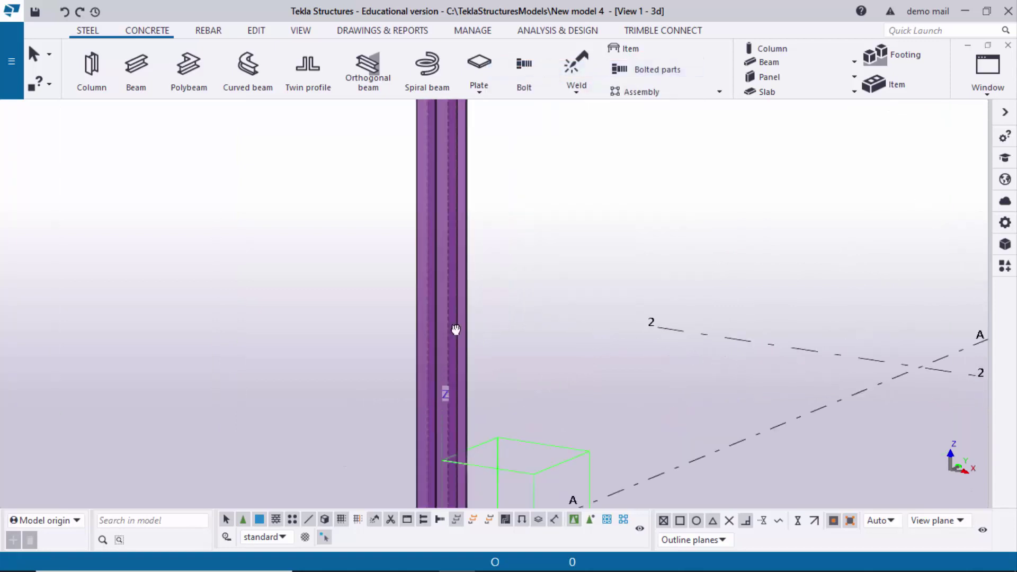
middle_click_drag(456, 329, 482, 194)
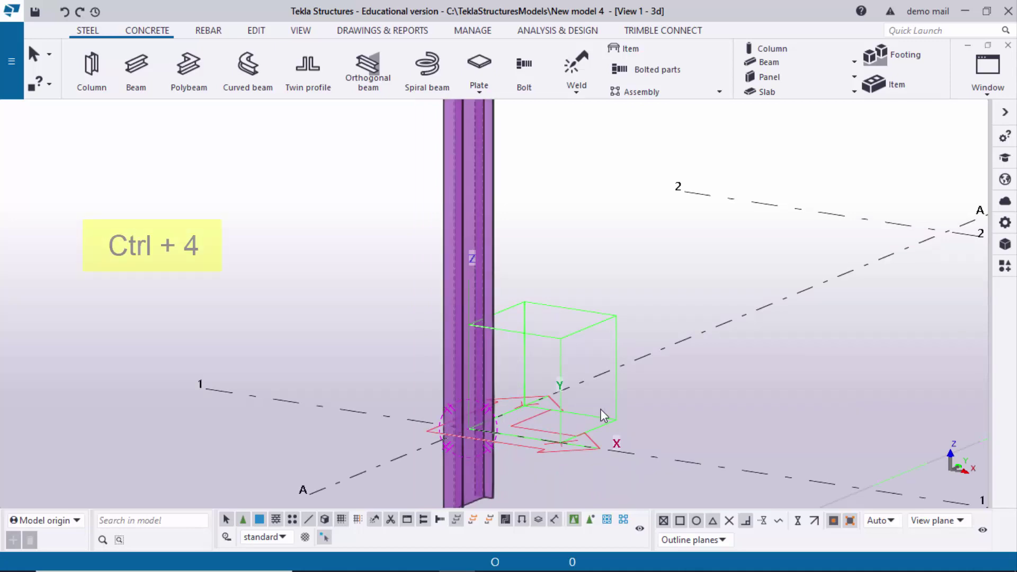
key("ctrl+4")
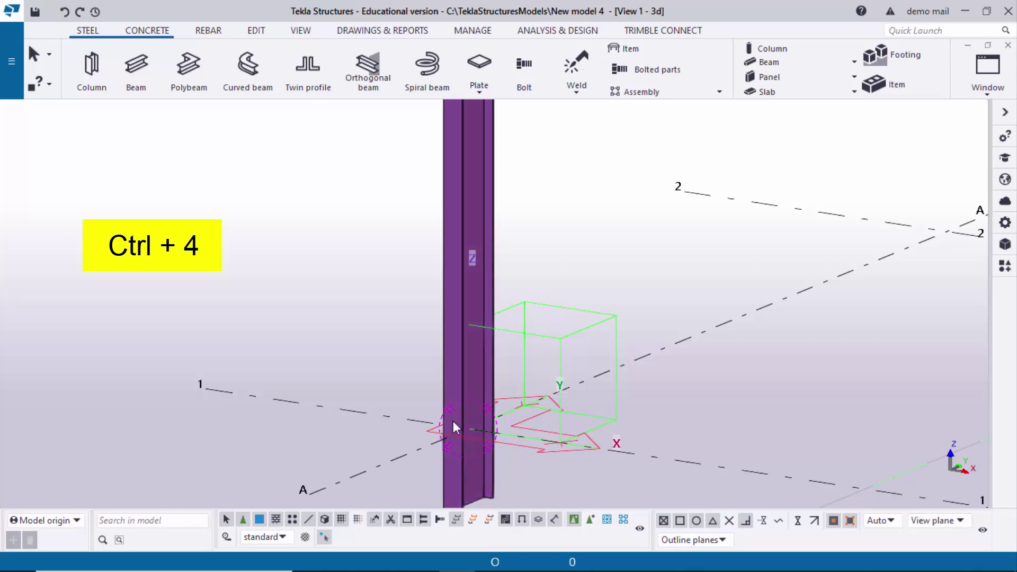
scroll(467, 405, "up", 4)
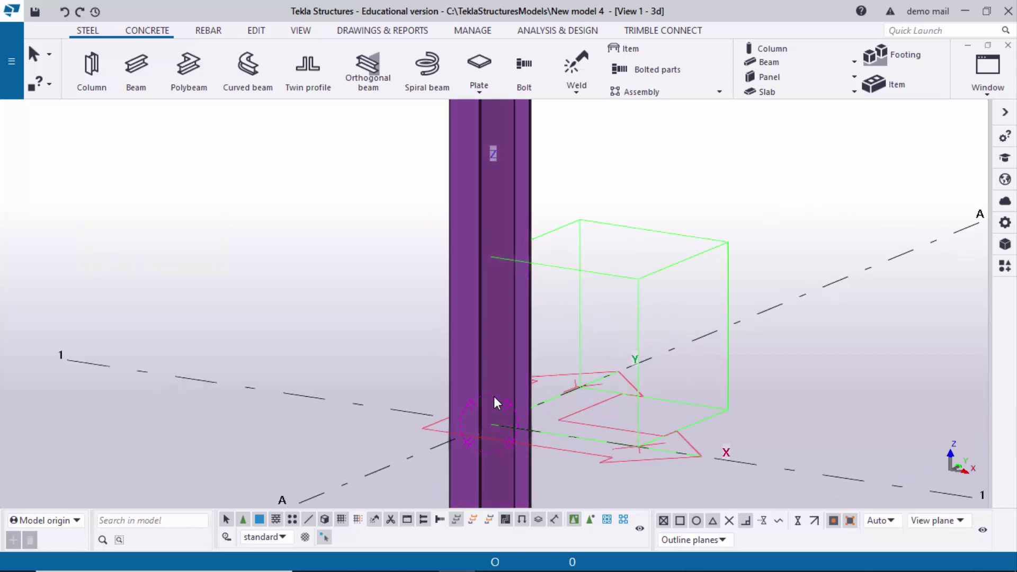
mouse_move(495, 402)
middle_mouse_down("ctrl")
mouse_move(497, 420)
mouse_move(434, 415)
mouse_move(510, 398)
mouse_move(502, 386)
mouse_move(497, 395)
middle_mouse_up("ctrl")
scroll(446, 418, "up", 2)
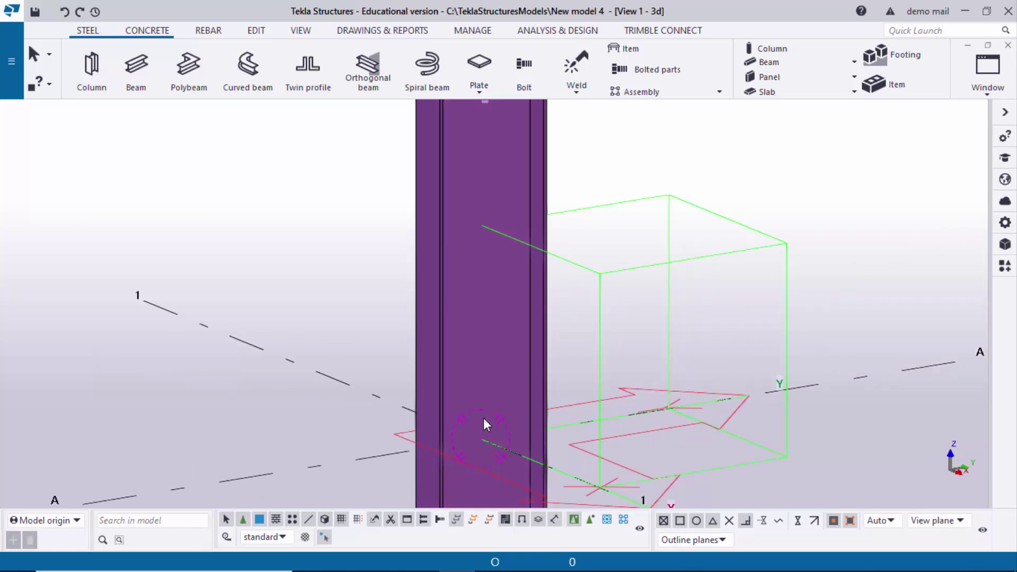
key("ctrl+1")
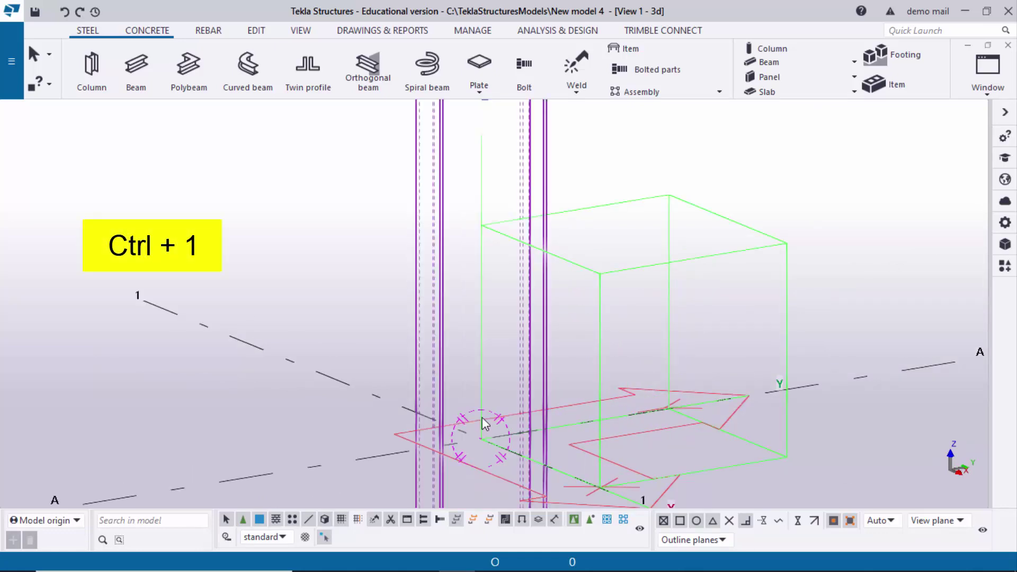
middle_click_drag(527, 420, 468, 434, "ctrl")
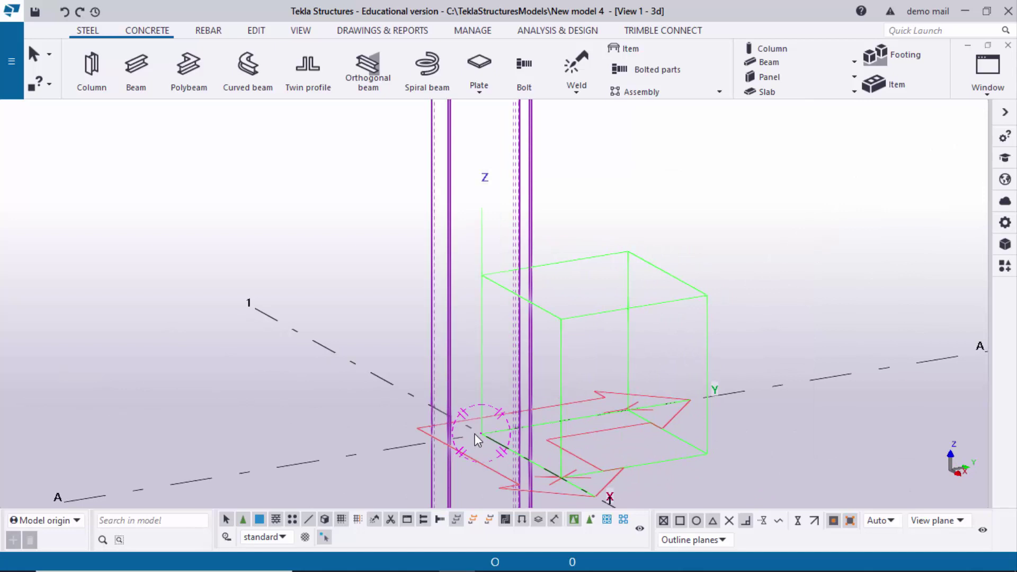
key("ctrl+4")
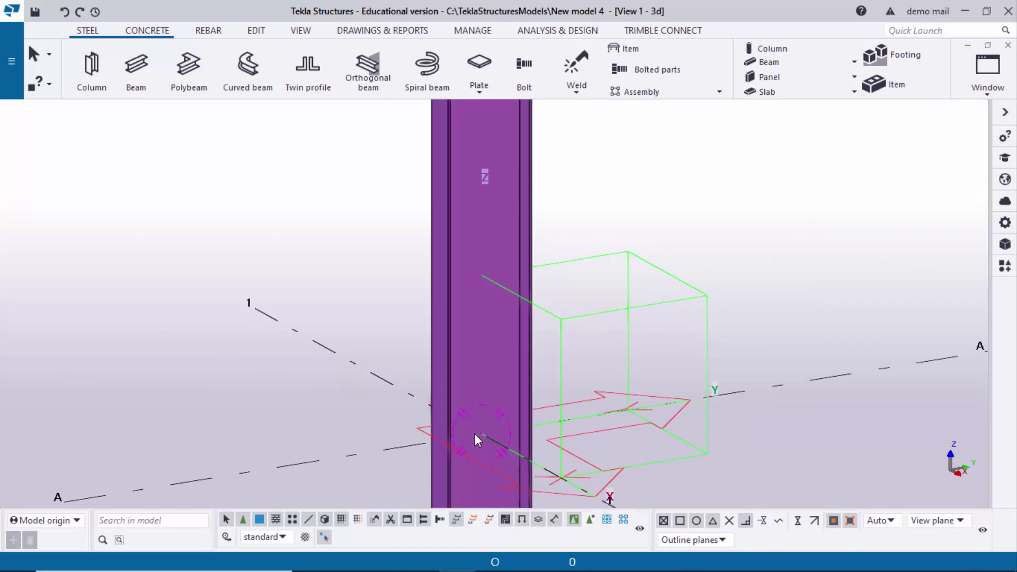
scroll(484, 397, "down", 5)
scroll(507, 379, "down", 3)
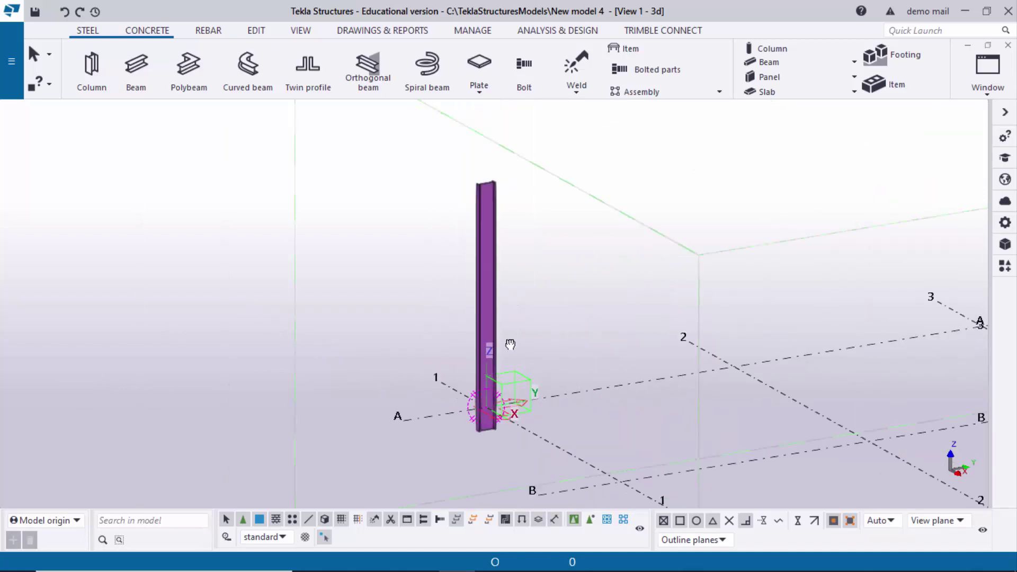
mouse_move(485, 335)
middle_mouse_down()
mouse_move(519, 336)
mouse_move(505, 339)
middle_mouse_up()
scroll(478, 278, "up", 1)
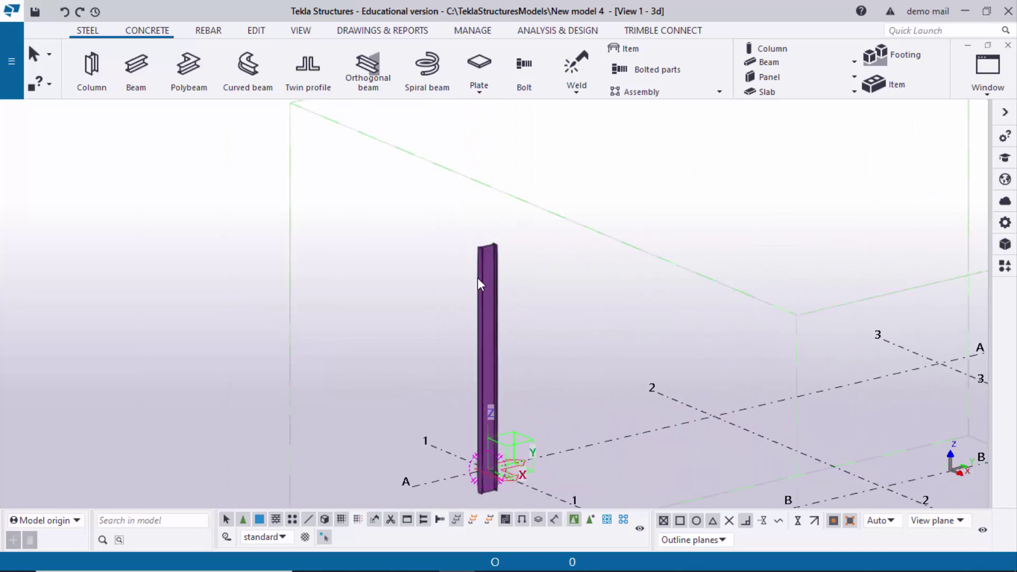
scroll(479, 299, "up", 4)
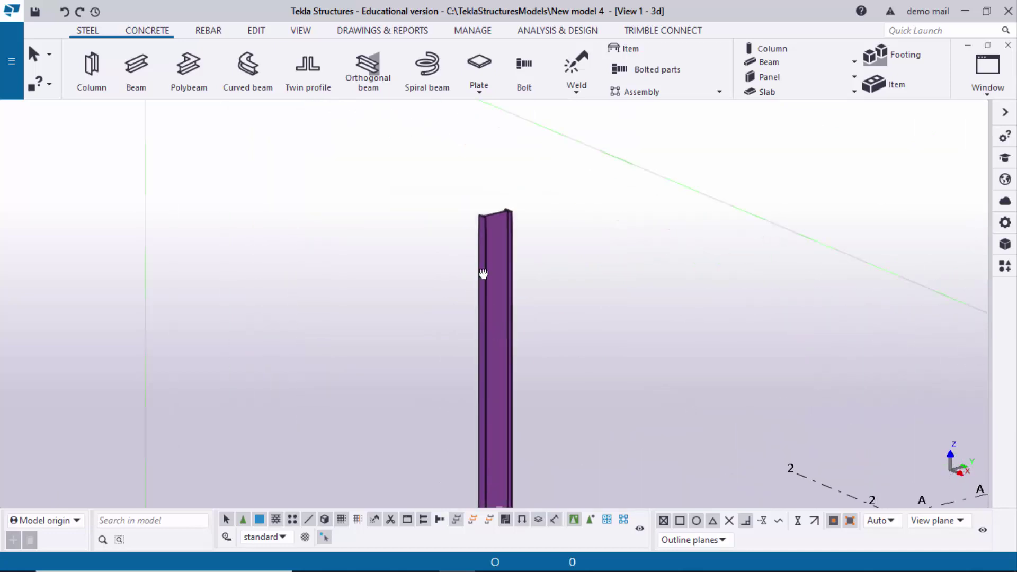
middle_click_drag(481, 272, 474, 229)
scroll(482, 278, "up", 1)
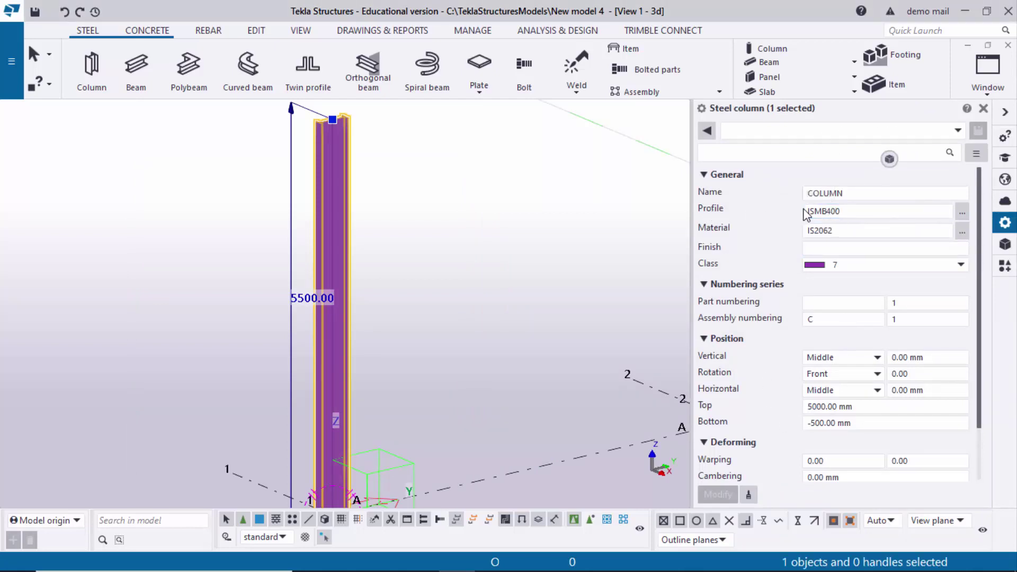
Step: Check the PDF elevation calling for ISMB300, then return to the column's ISMB400 properties
left_click(493, 561)
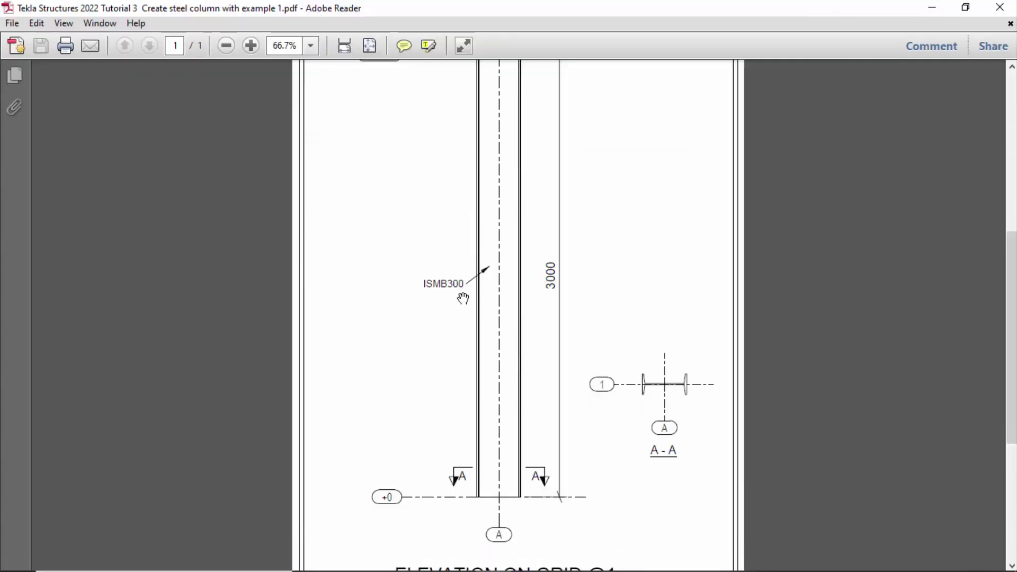
key("alt+Tab")
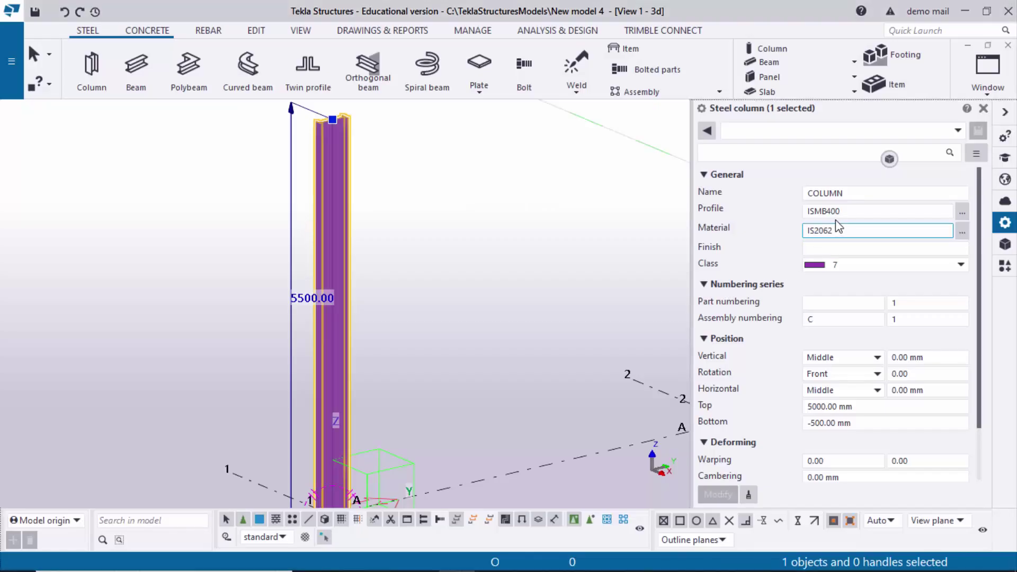
Step: Pick ISMB300 from the I profiles catalog as the column profile and modify the column
left_click(962, 215)
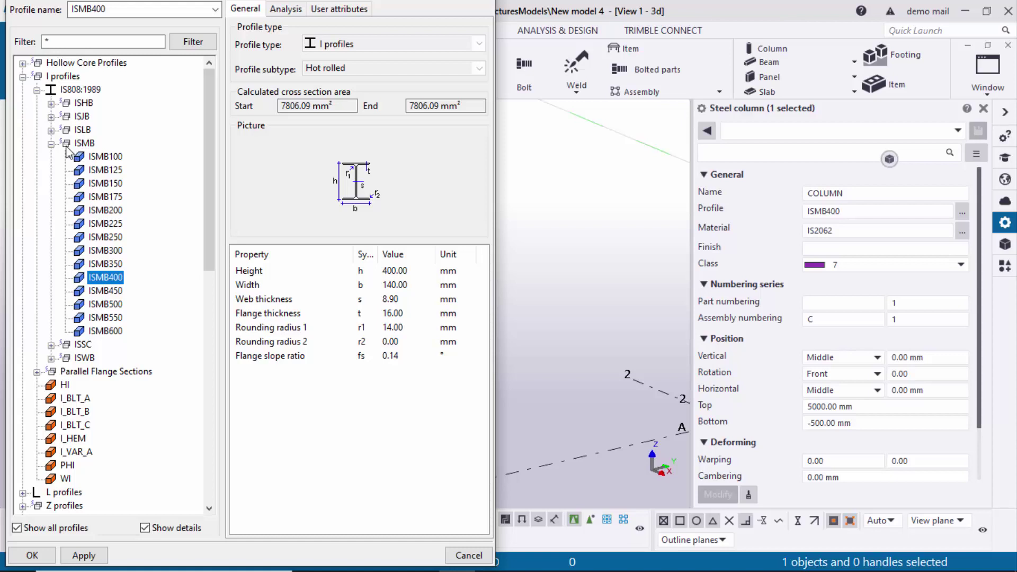
left_click(105, 251)
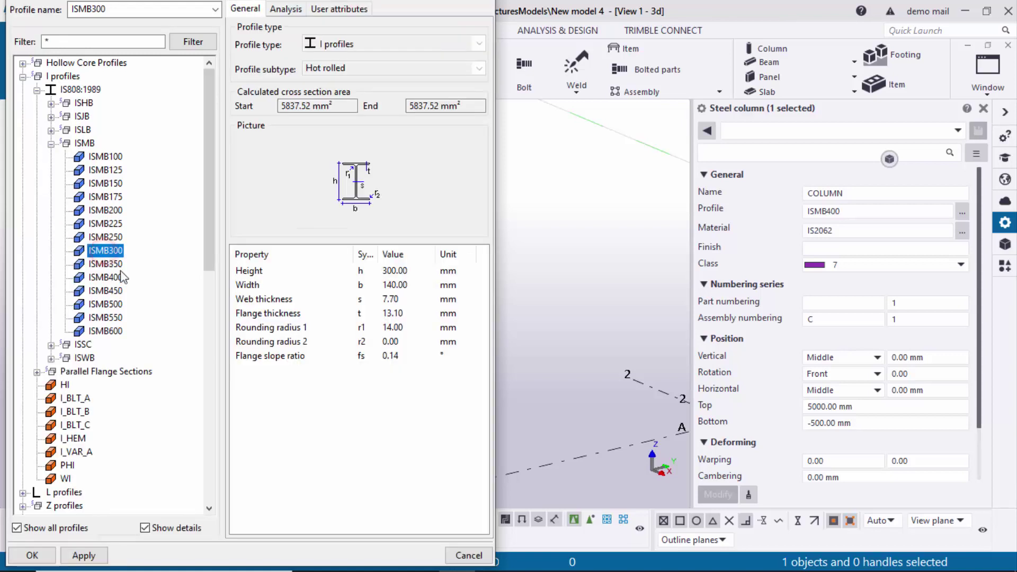
left_click(85, 555)
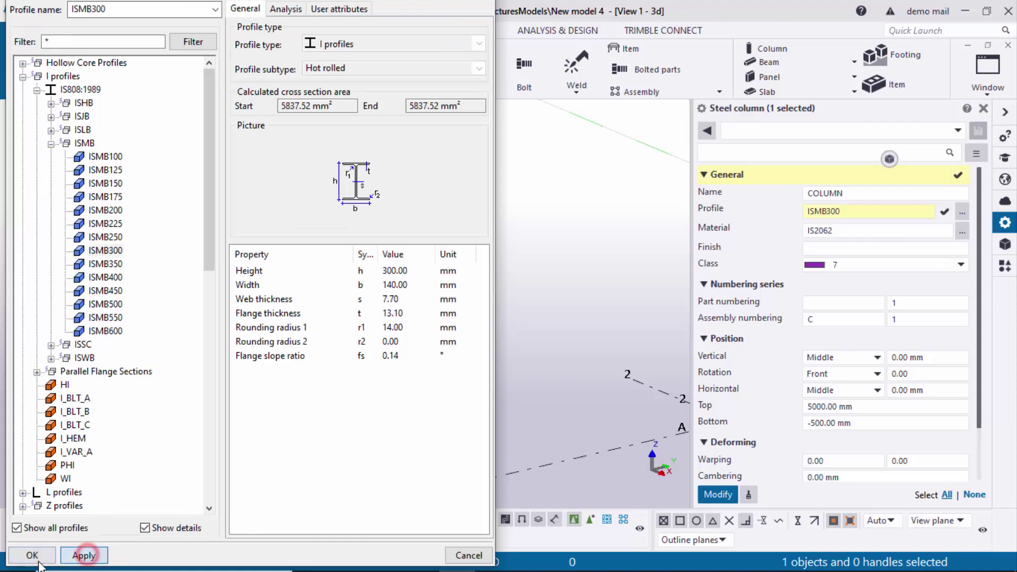
left_click(16, 553)
left_click(823, 212)
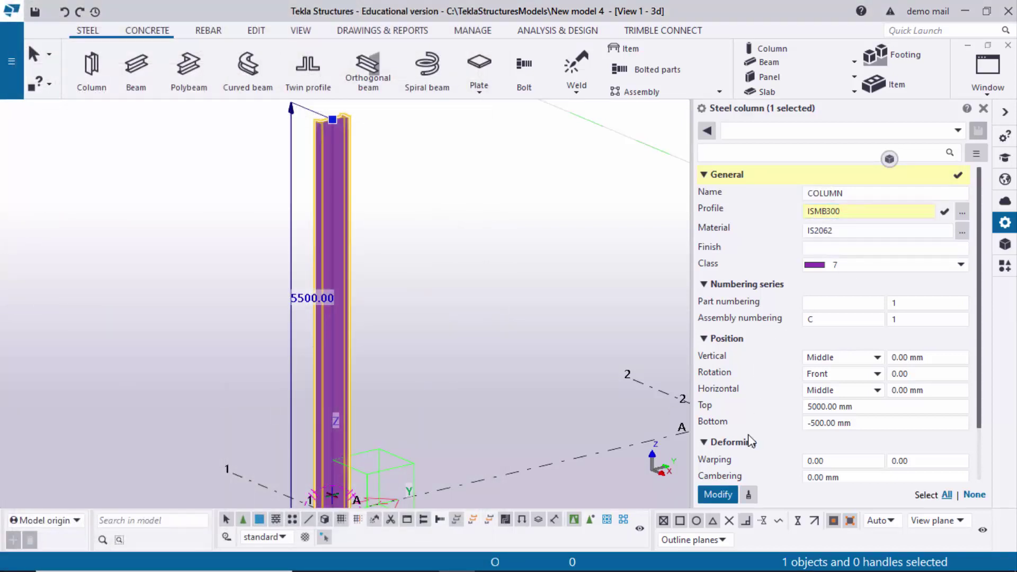
left_click(718, 494)
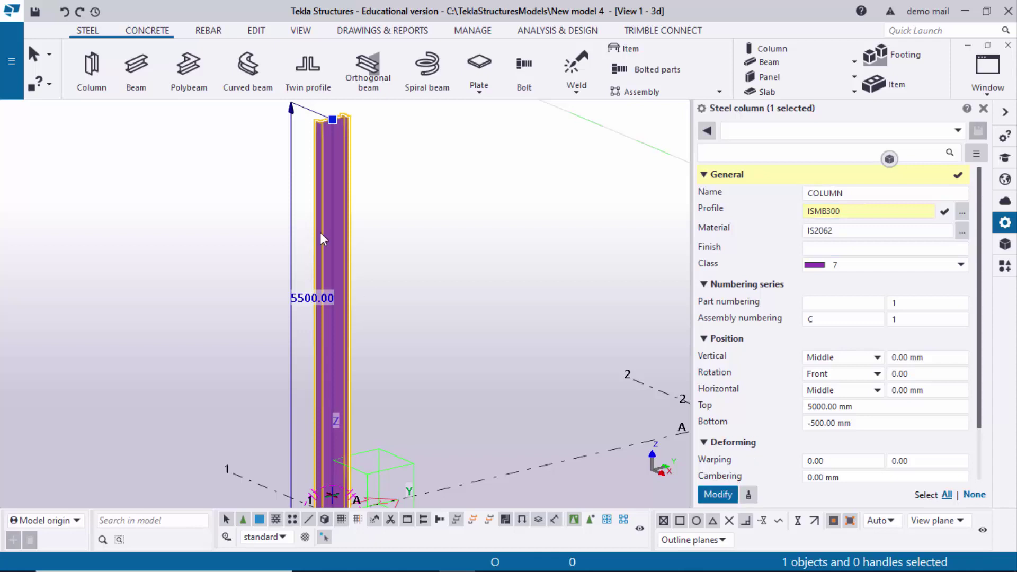
left_click(721, 496)
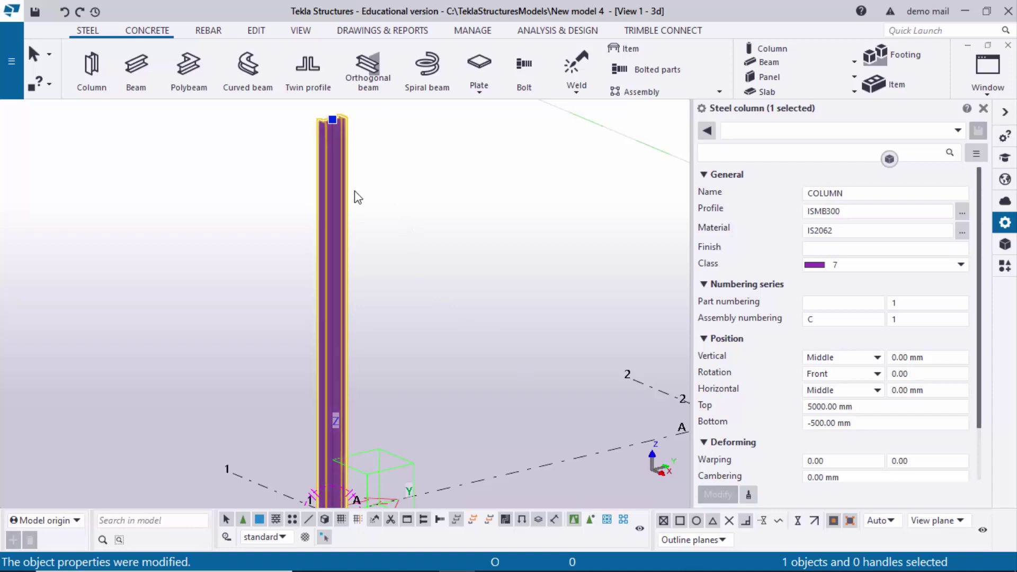
left_click(815, 231)
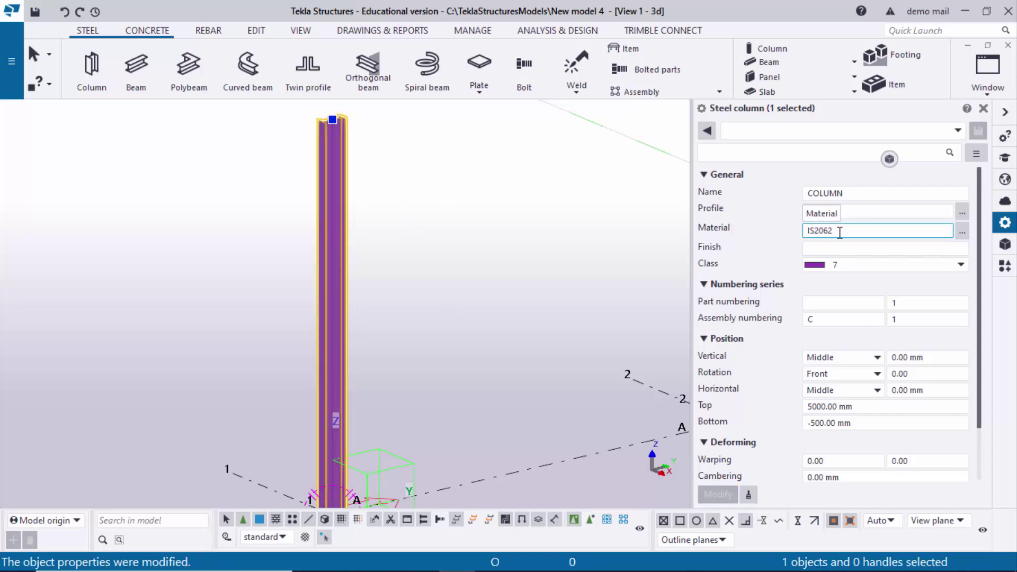
left_click(961, 231)
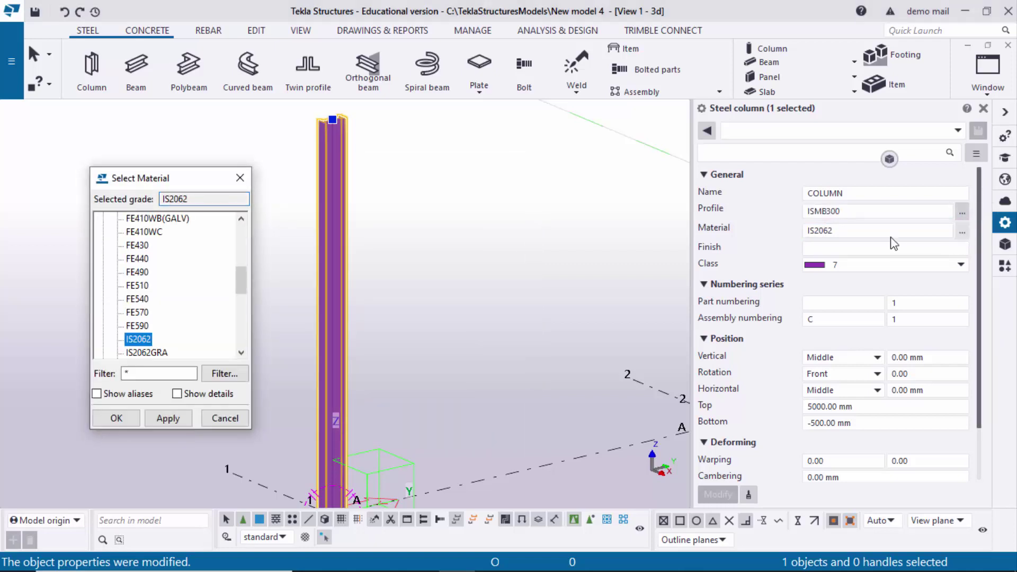
scroll(134, 285, "up", 6)
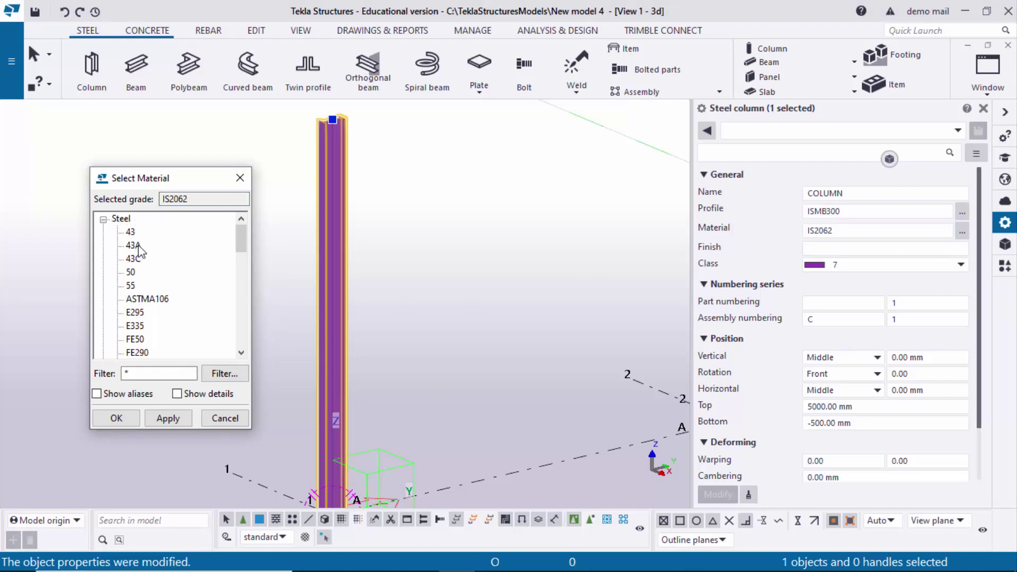
scroll(138, 247, "down", 6)
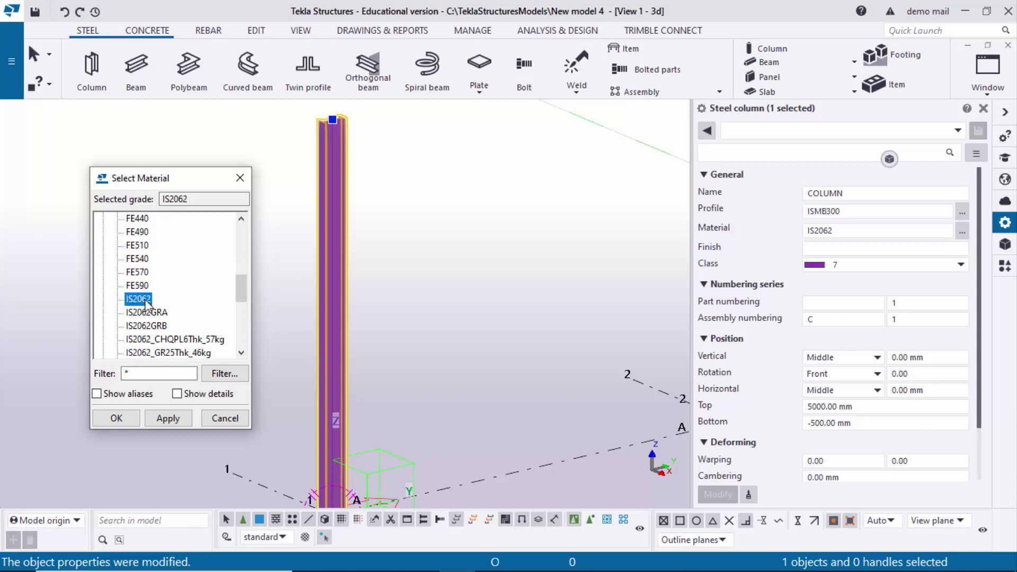
scroll(143, 303, "up", 4)
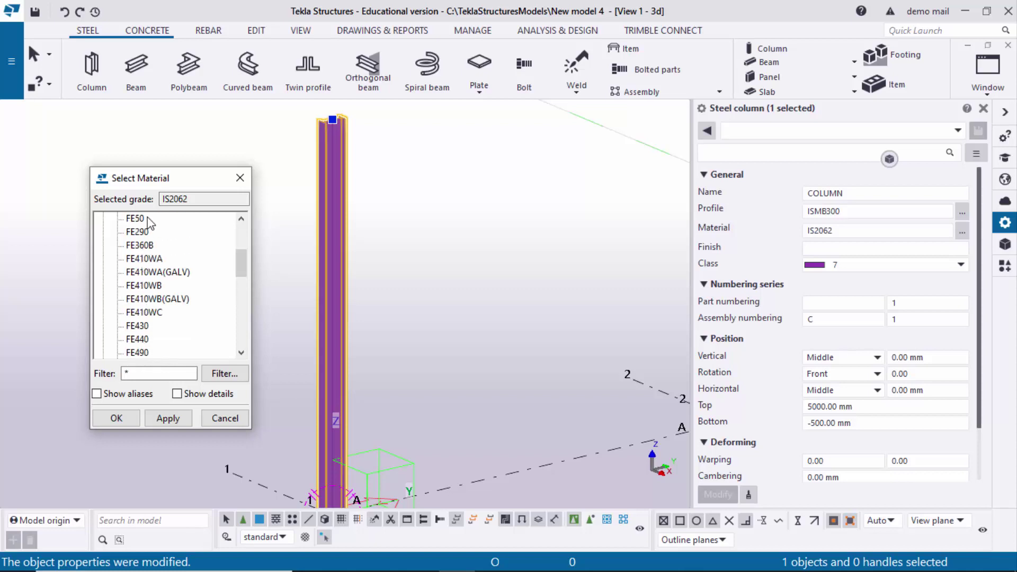
left_click(136, 219)
left_click(161, 419)
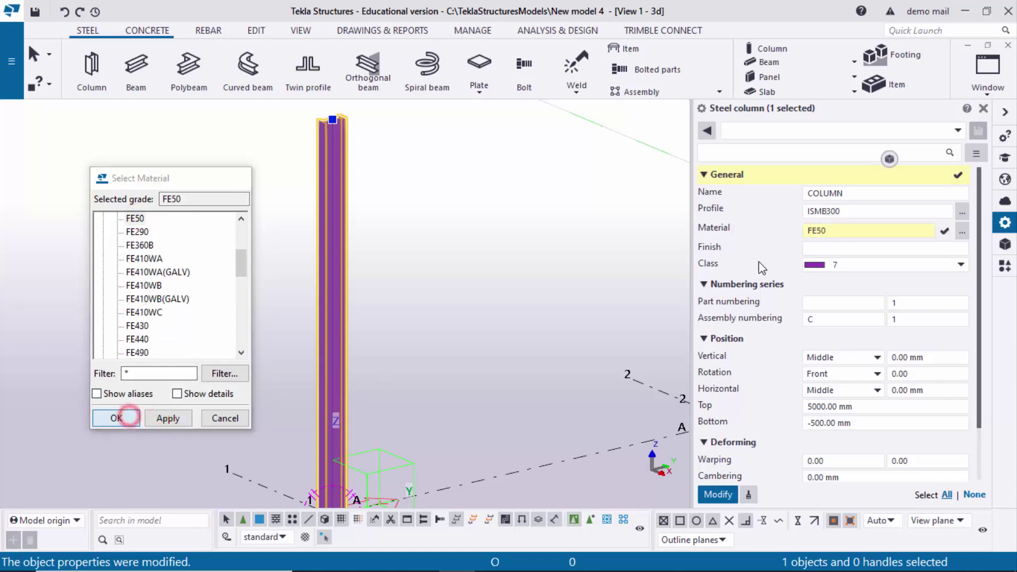
left_click(123, 418)
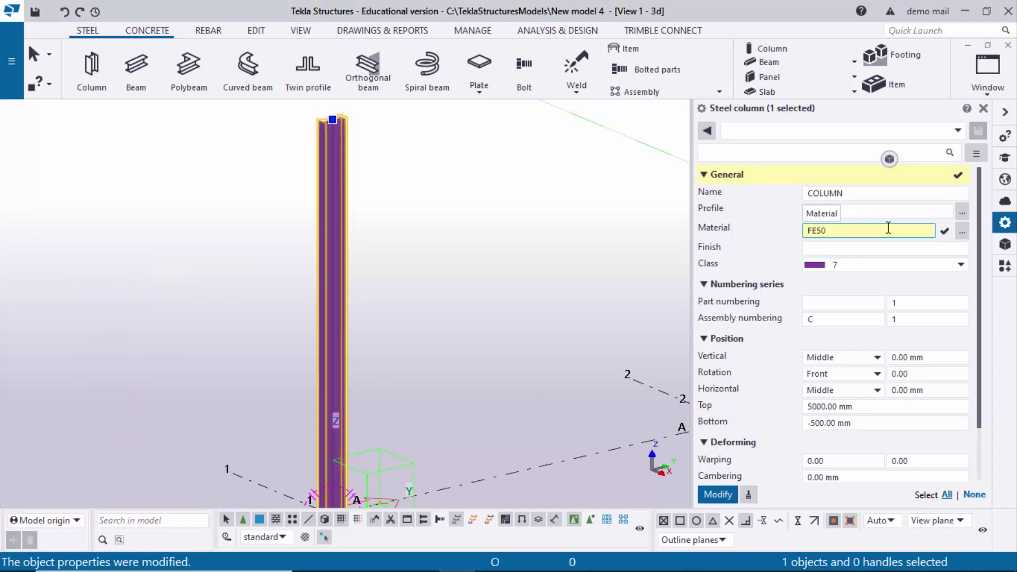
left_click(961, 231)
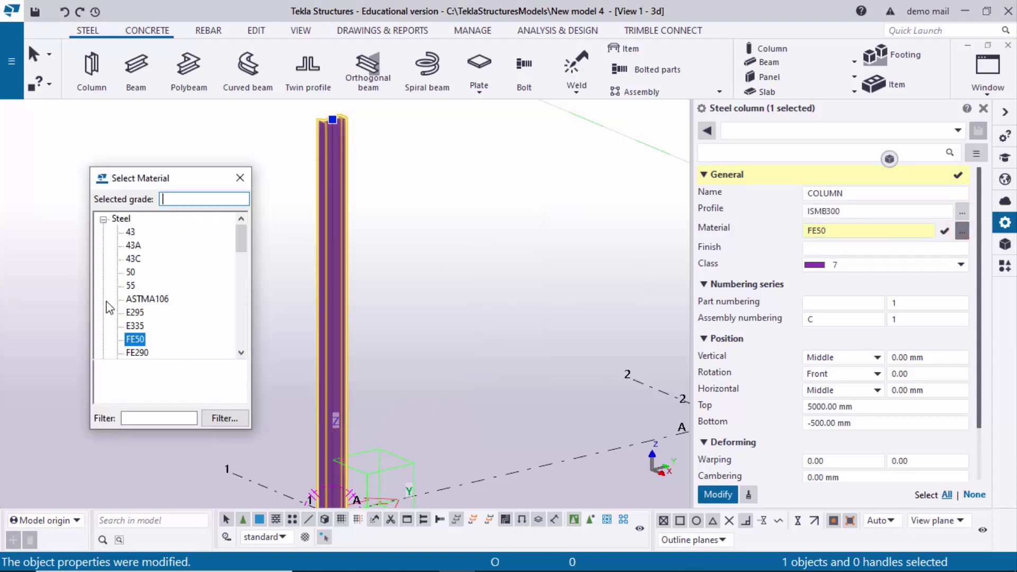
scroll(160, 310, "down", 6)
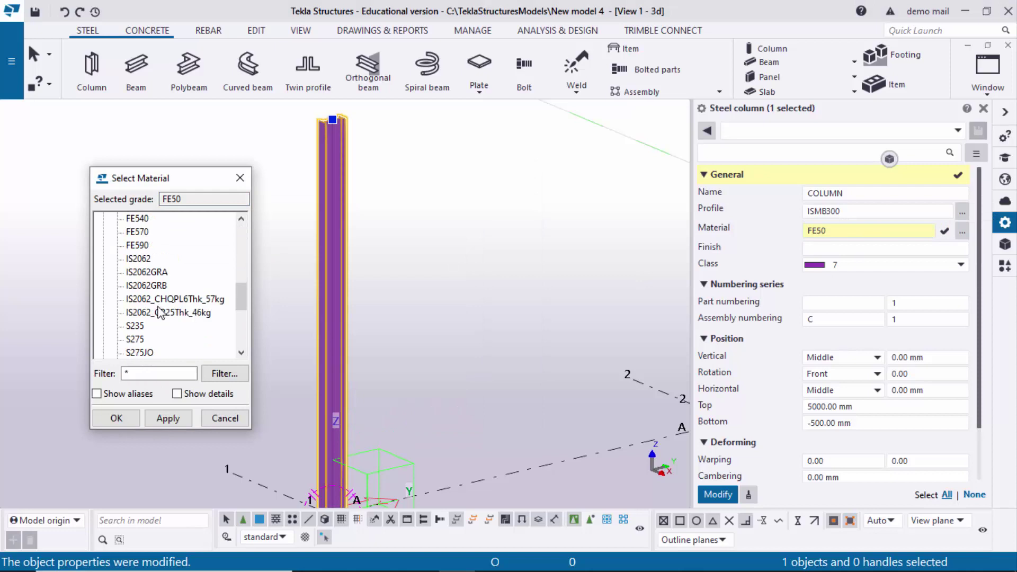
scroll(155, 338, "down", 3)
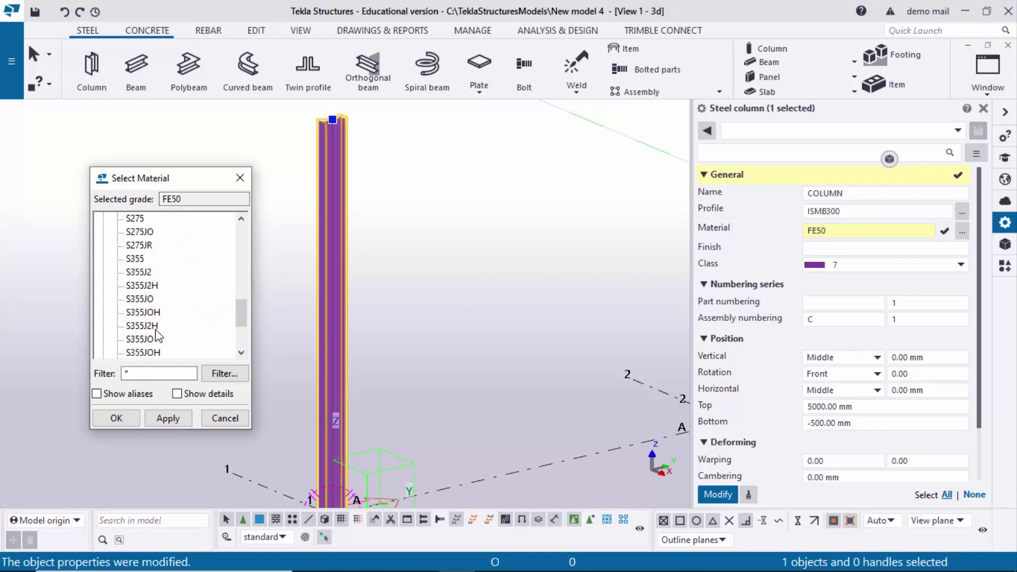
scroll(153, 333, "up", 4)
left_click(137, 299)
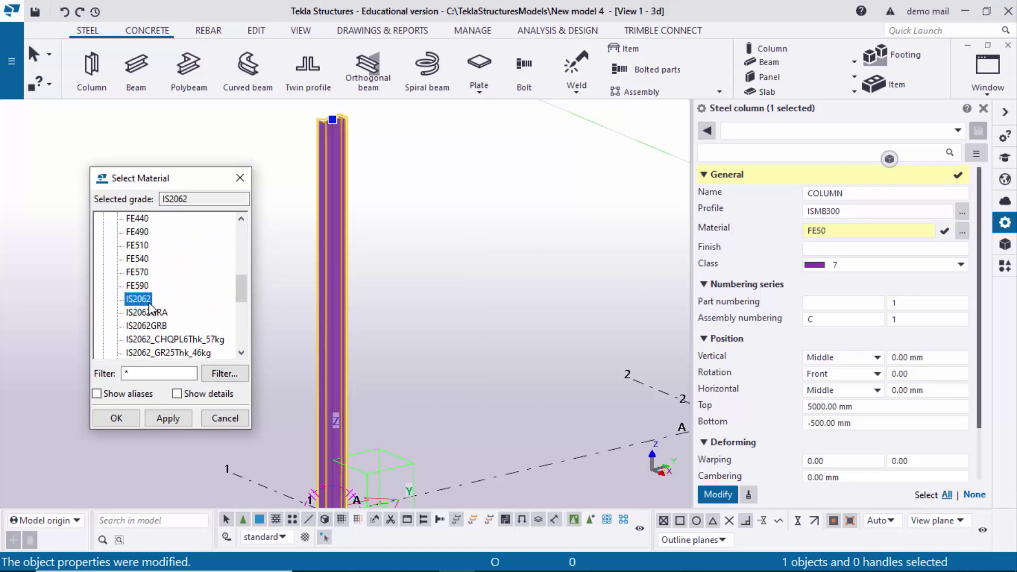
left_click(167, 419)
left_click(116, 418)
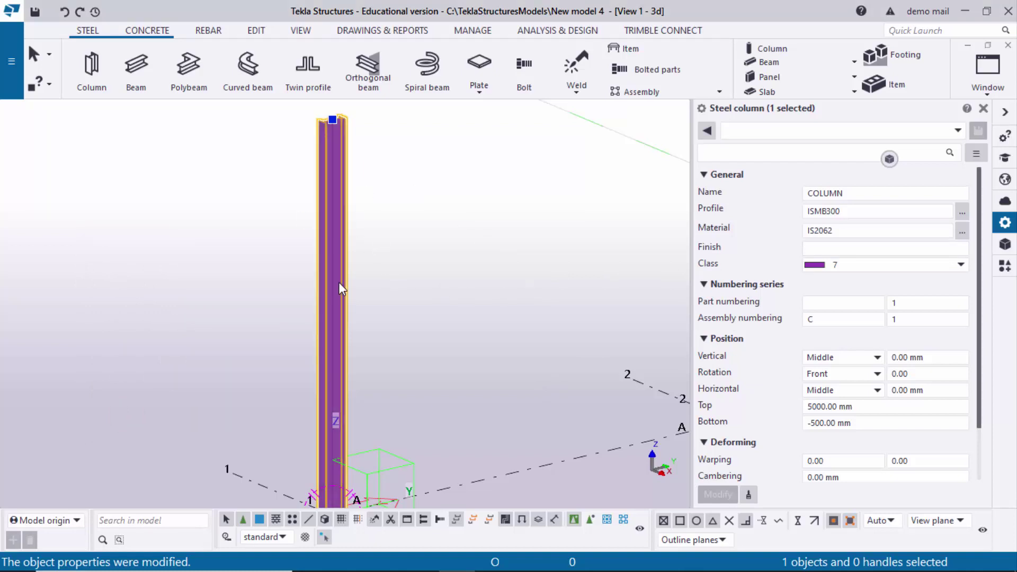
scroll(385, 241, "up", 2)
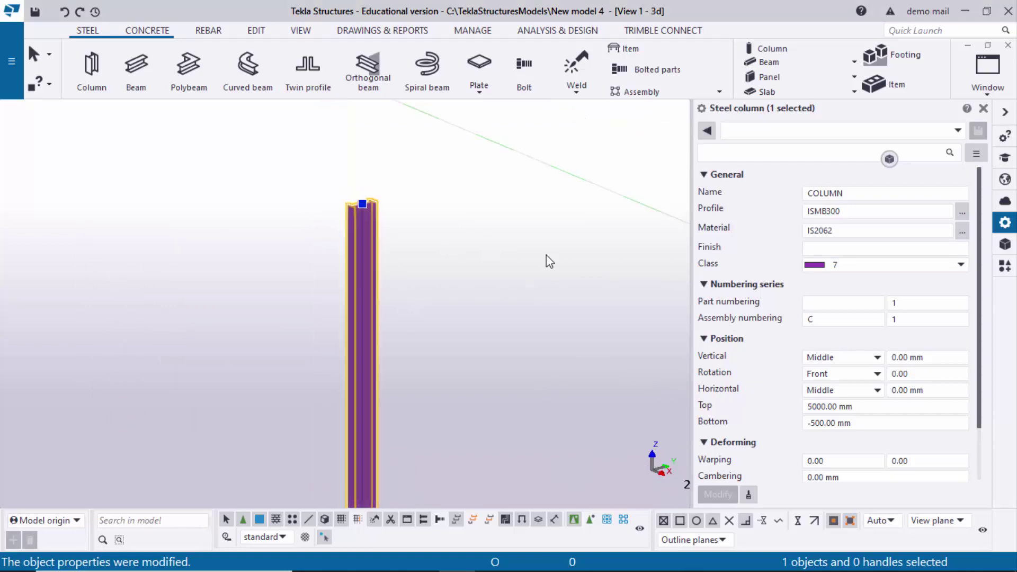
Step: Try column classes 2 and 6, then apply class 7 so the column shows purple
left_click(964, 265)
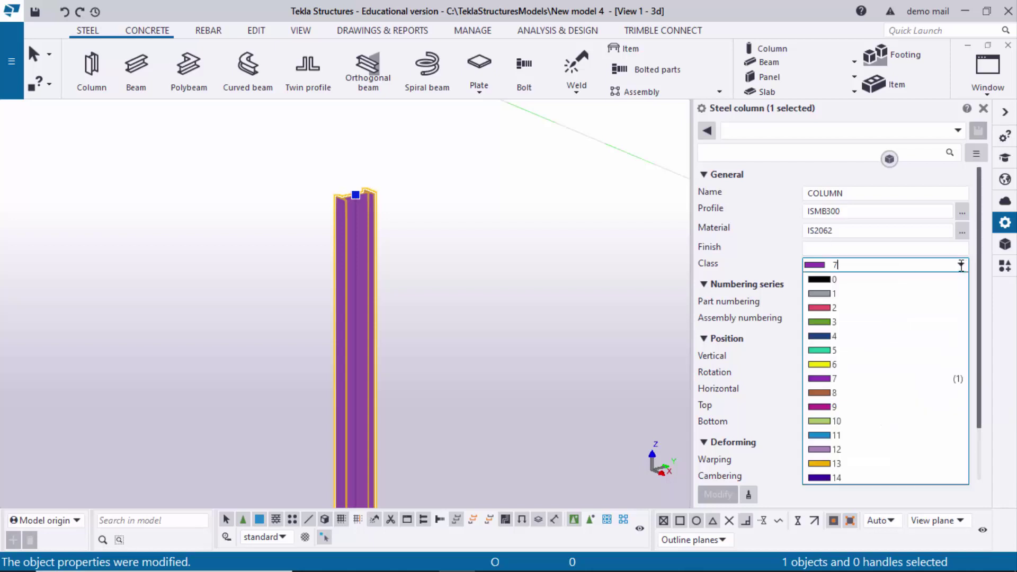
left_click(843, 306)
left_click(717, 494)
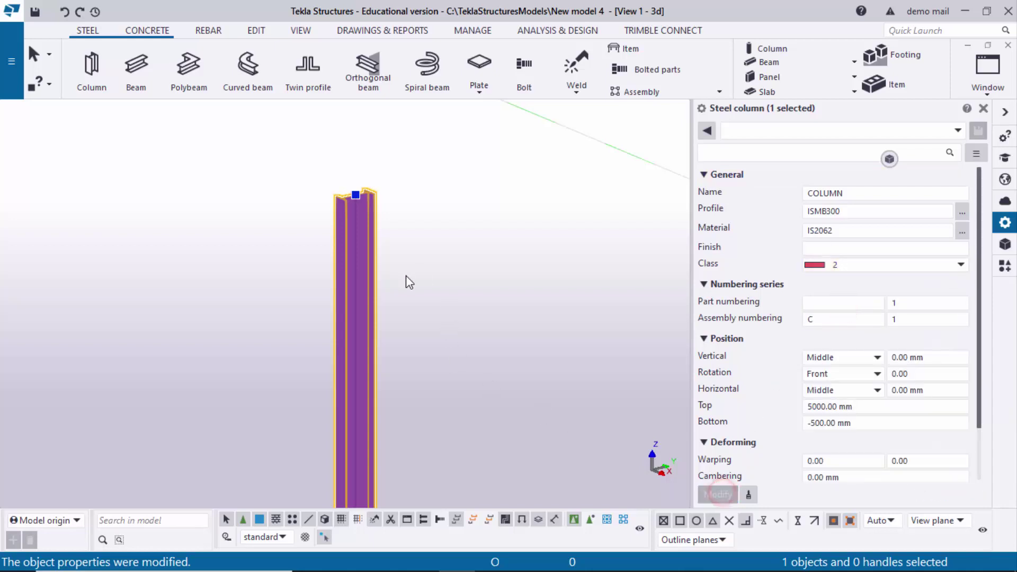
left_click(924, 265)
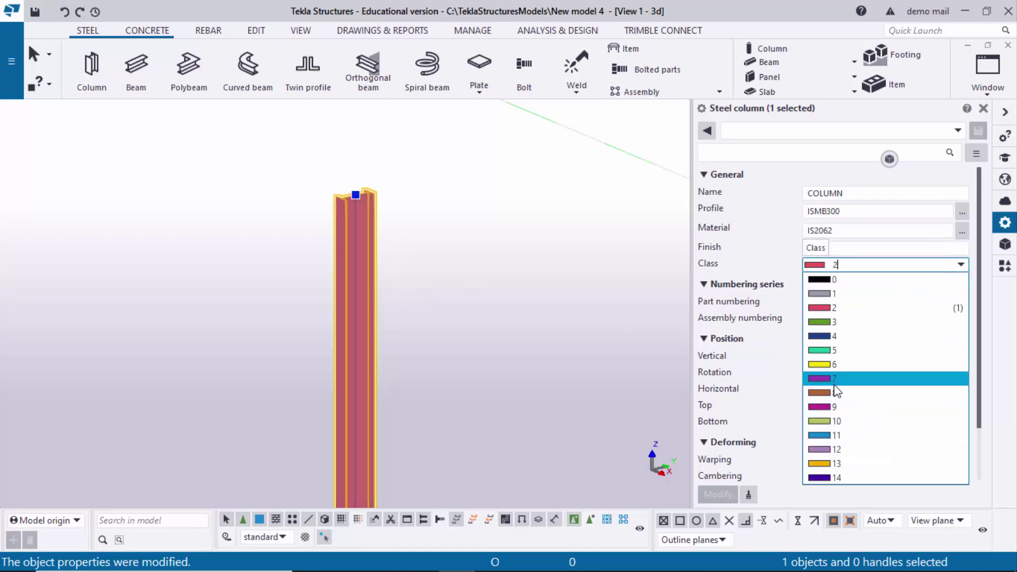
left_click(830, 362)
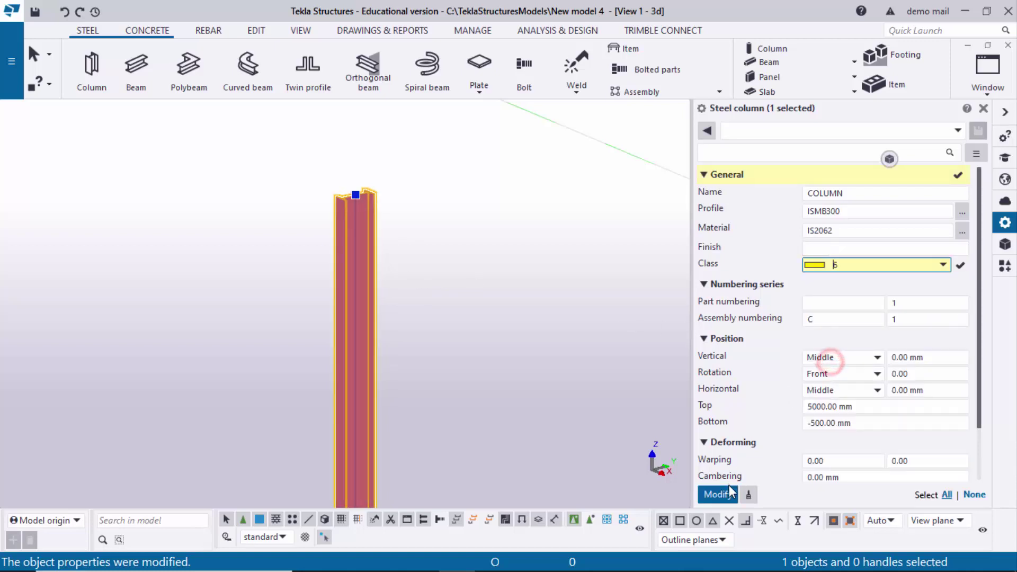
left_click(712, 494)
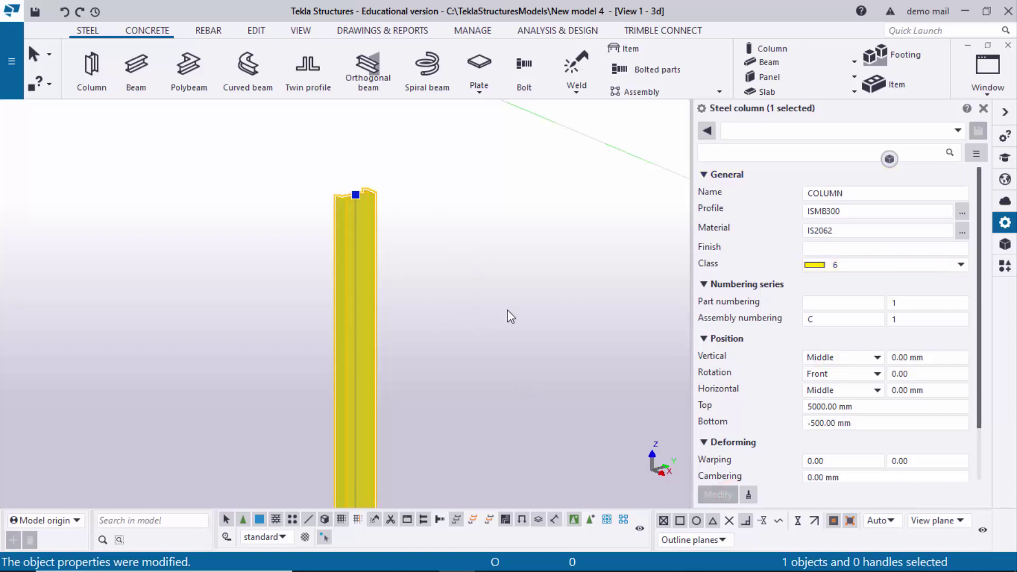
left_click(899, 265)
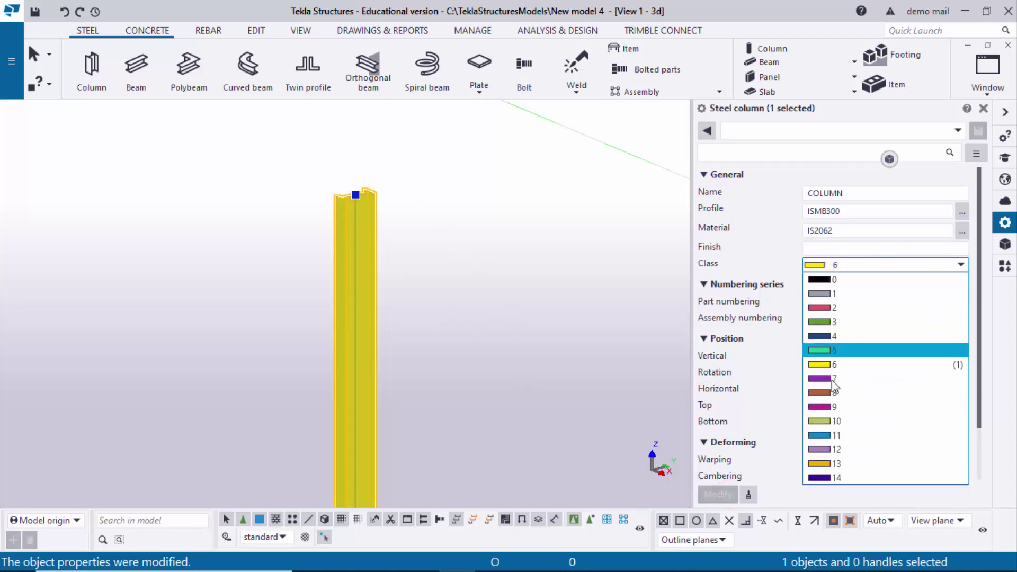
left_click(827, 378)
left_click(718, 494)
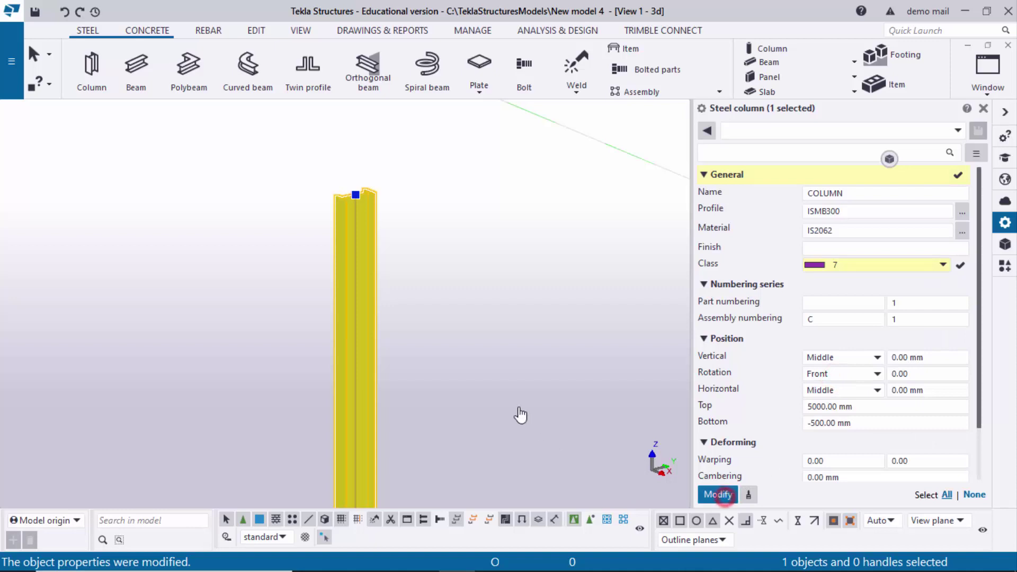
scroll(435, 328, "up", 2)
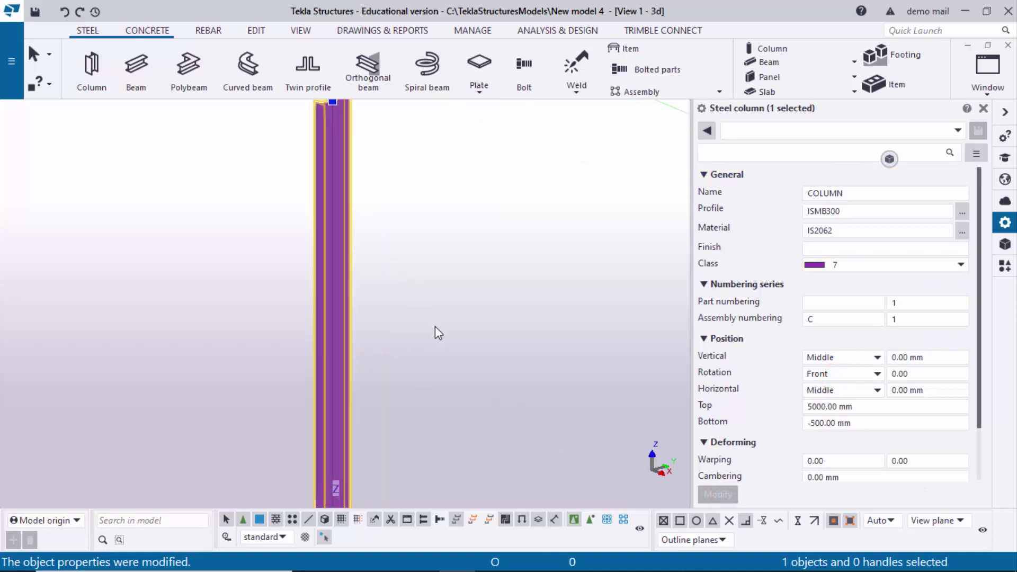
Step: Close the properties and zoom the Ctrl+P plan view onto the column at grid A-1
left_click(983, 108)
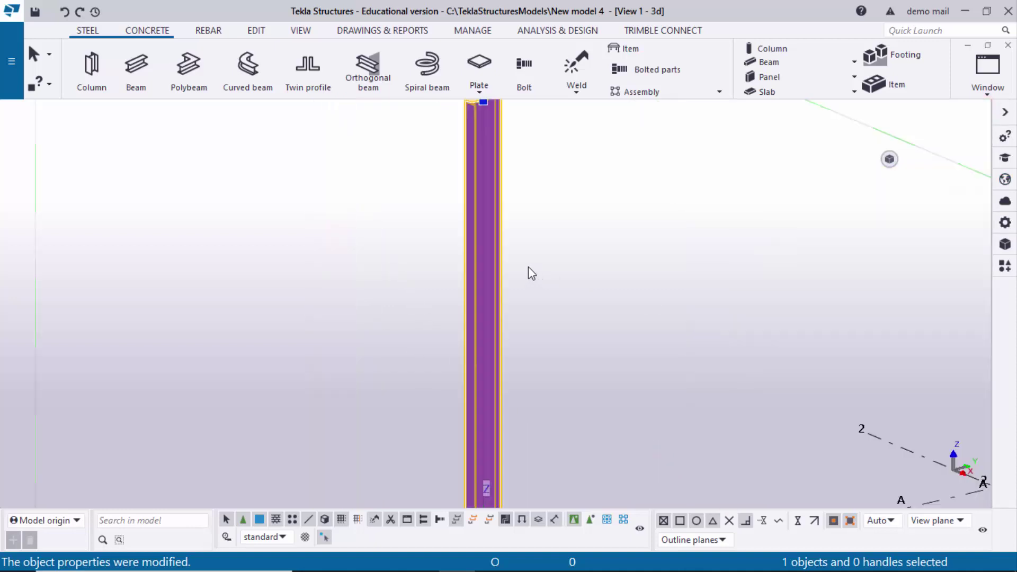
scroll(529, 271, "down", 5)
mouse_move(570, 279)
middle_mouse_down("ctrl")
mouse_move(545, 286)
mouse_move(608, 265)
middle_mouse_up("ctrl")
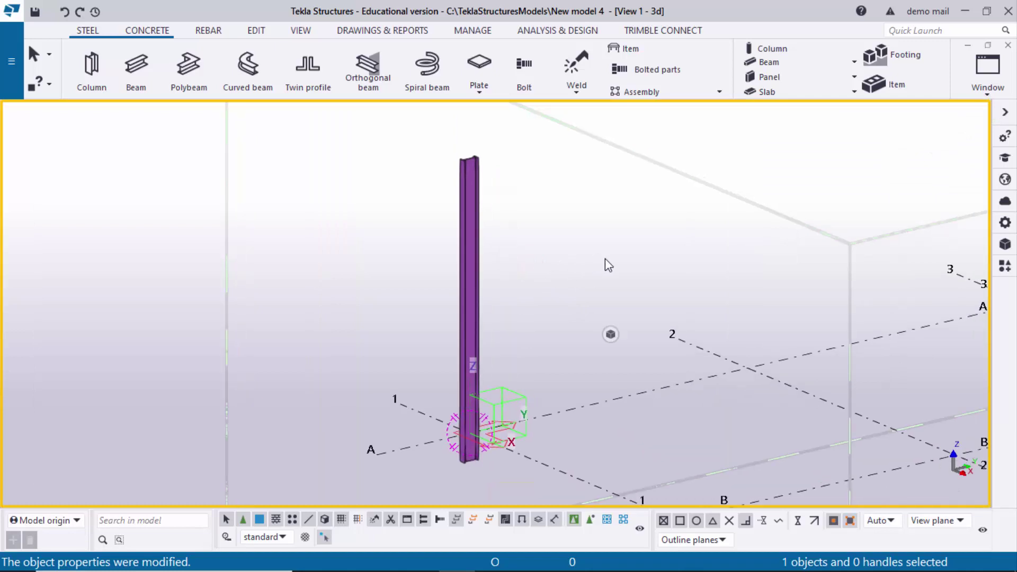
key("ctrl+p")
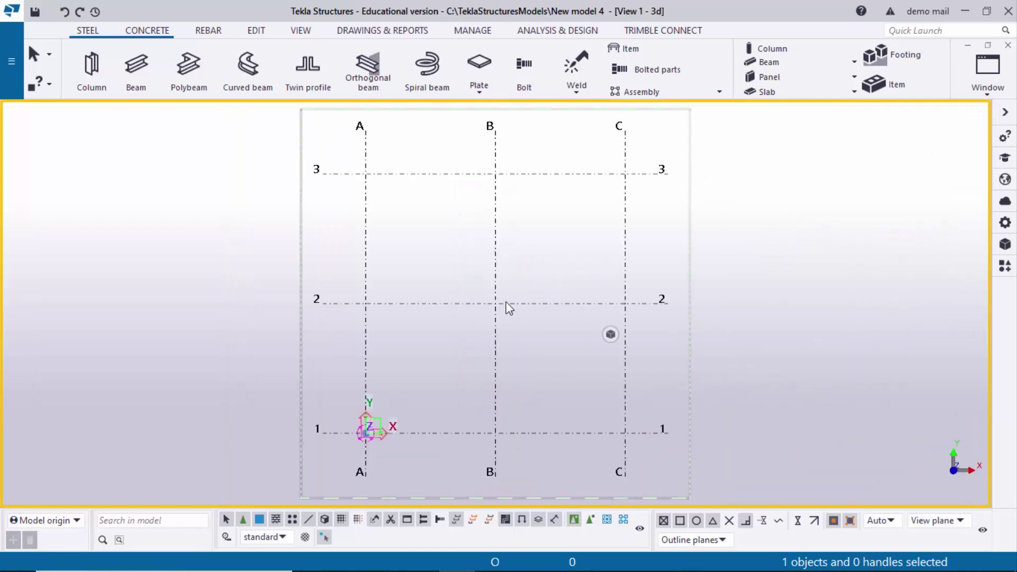
scroll(366, 440, "up", 10)
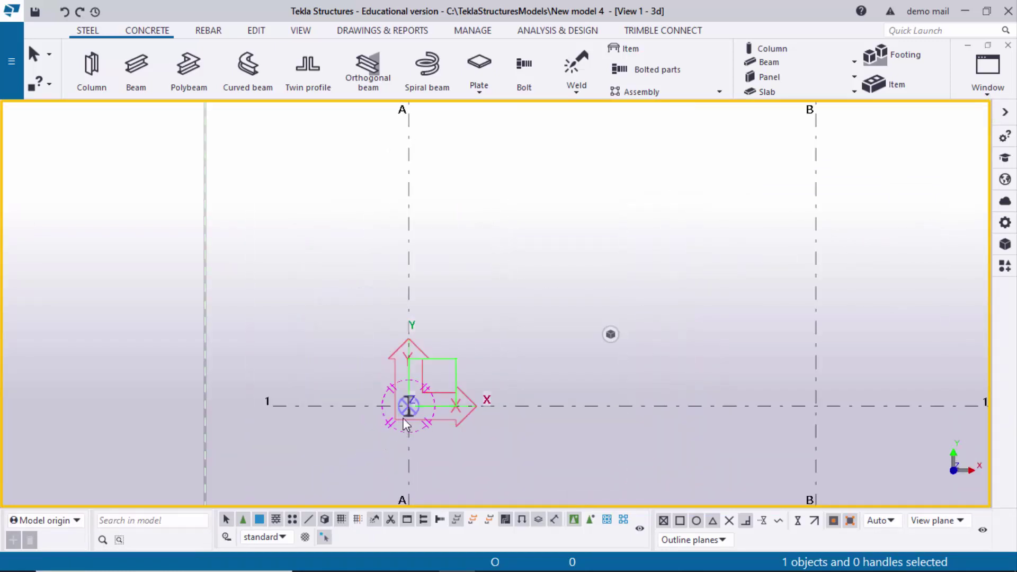
scroll(441, 380, "up", 2)
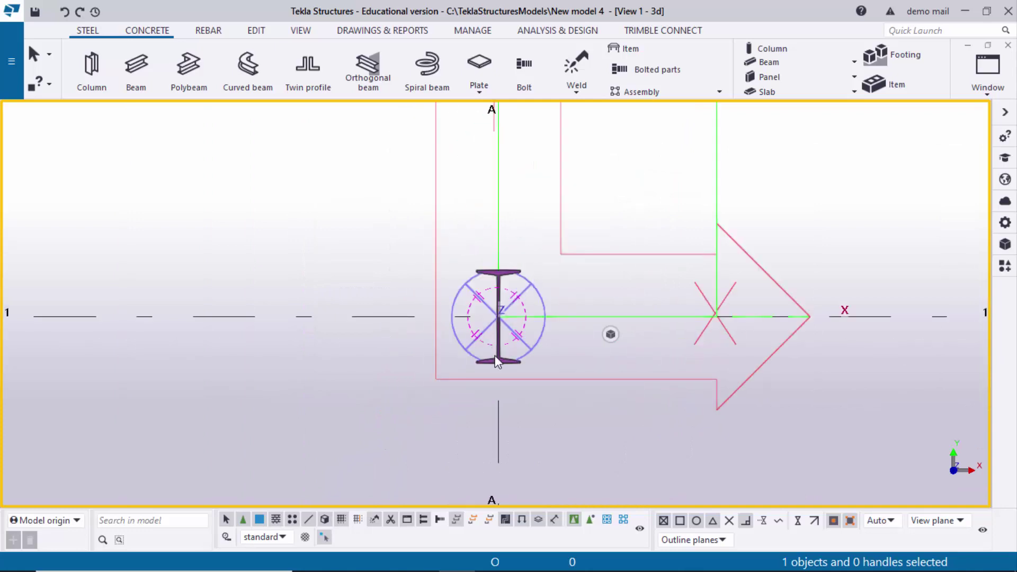
scroll(507, 402, "down", 3)
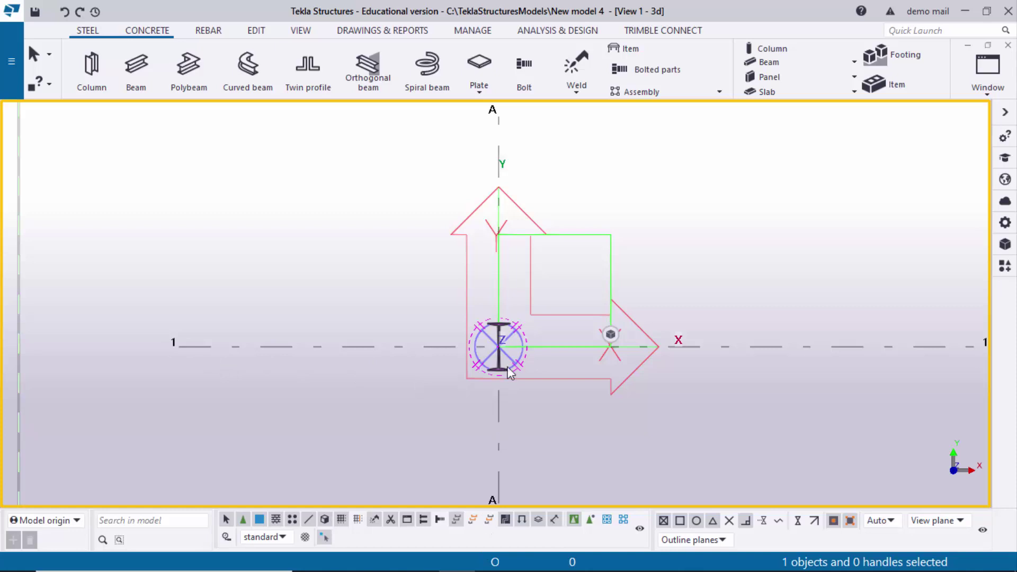
scroll(524, 339, "up", 4)
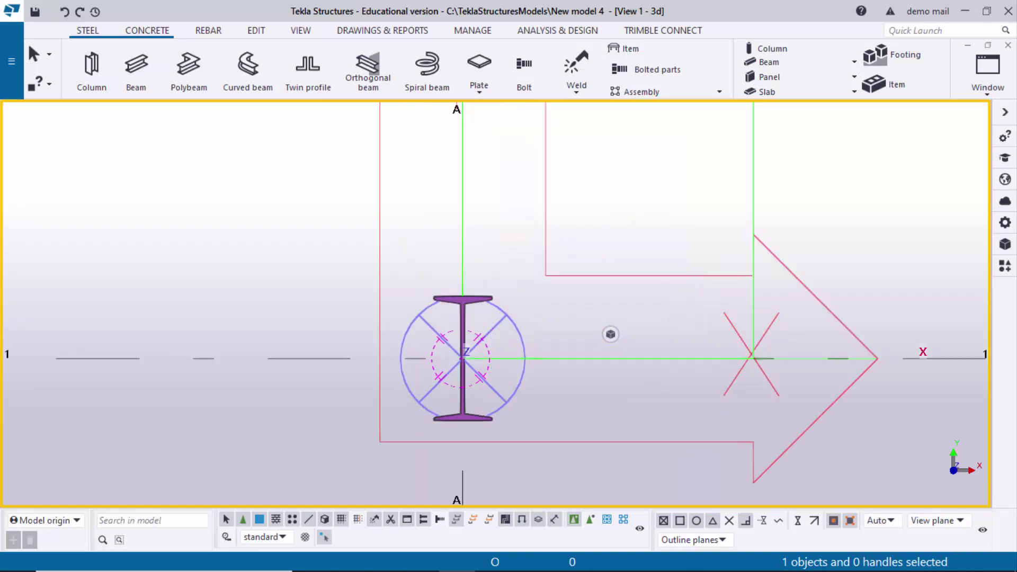
Step: Compare the column with section A-A in the PDF, then return to Tekla
left_click(483, 556)
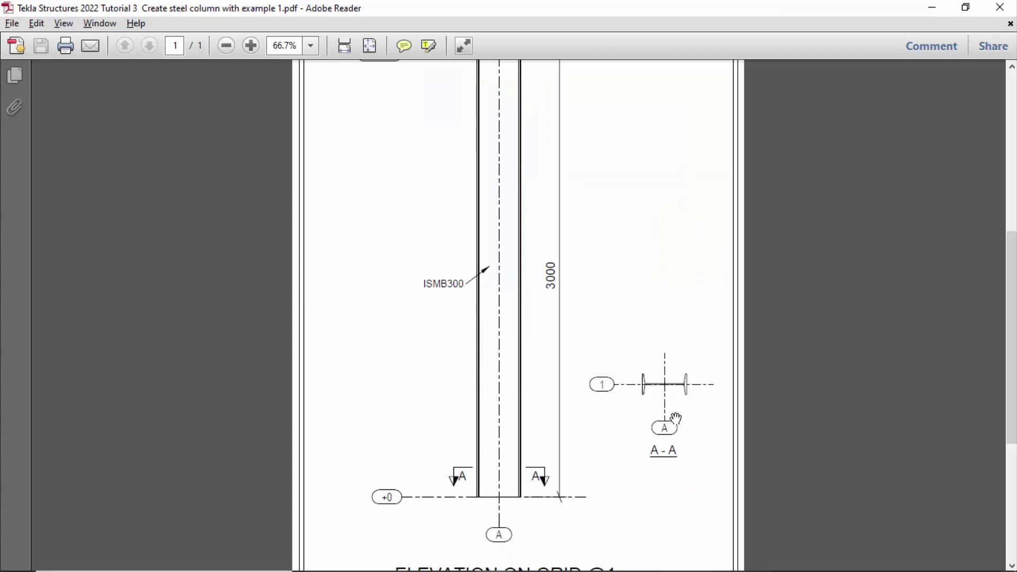
scroll(675, 419, "up", 2, "ctrl")
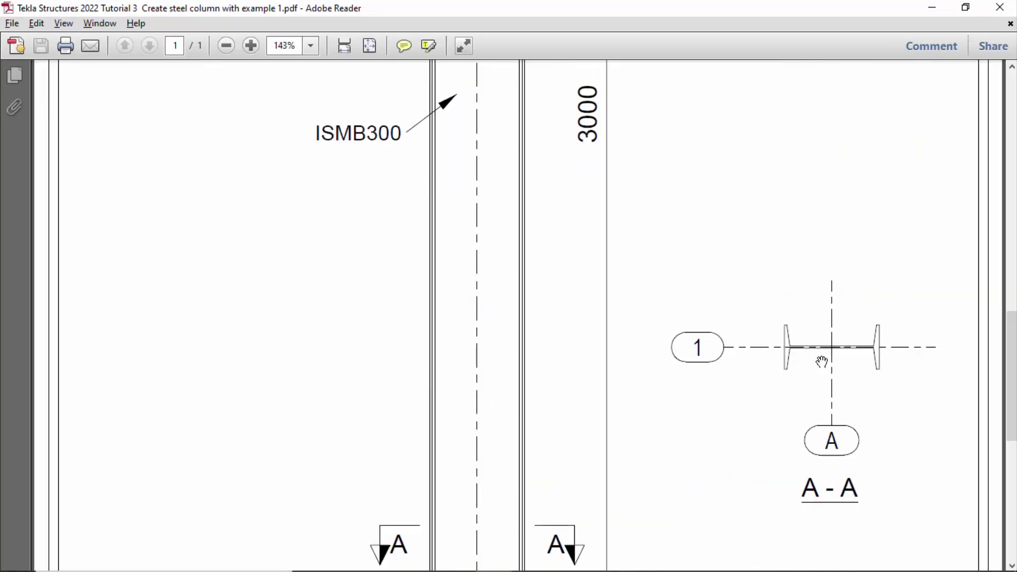
key("alt+Tab")
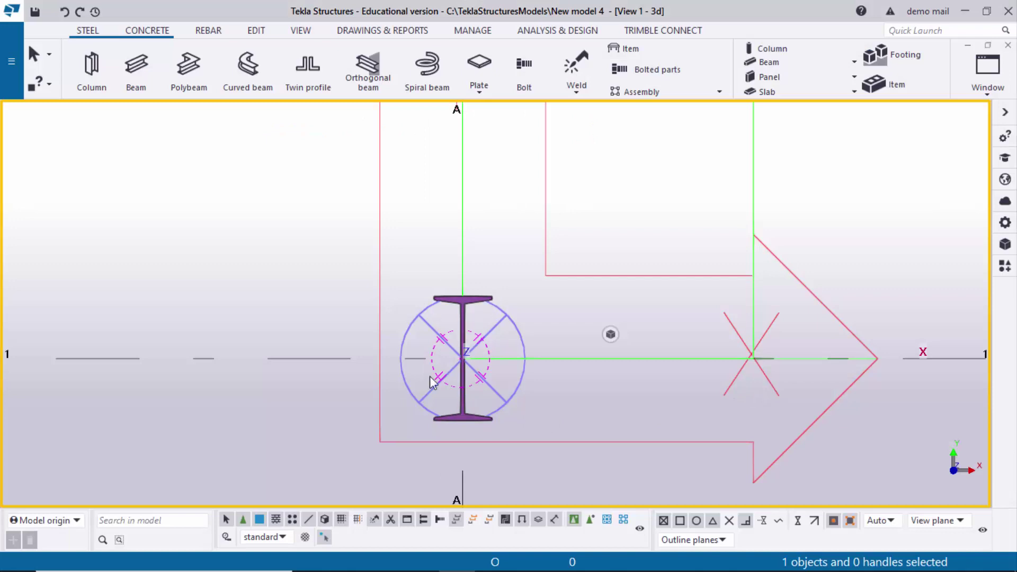
Step: Change the column's Position rotation from Front to Top and modify the column
double_click(480, 300)
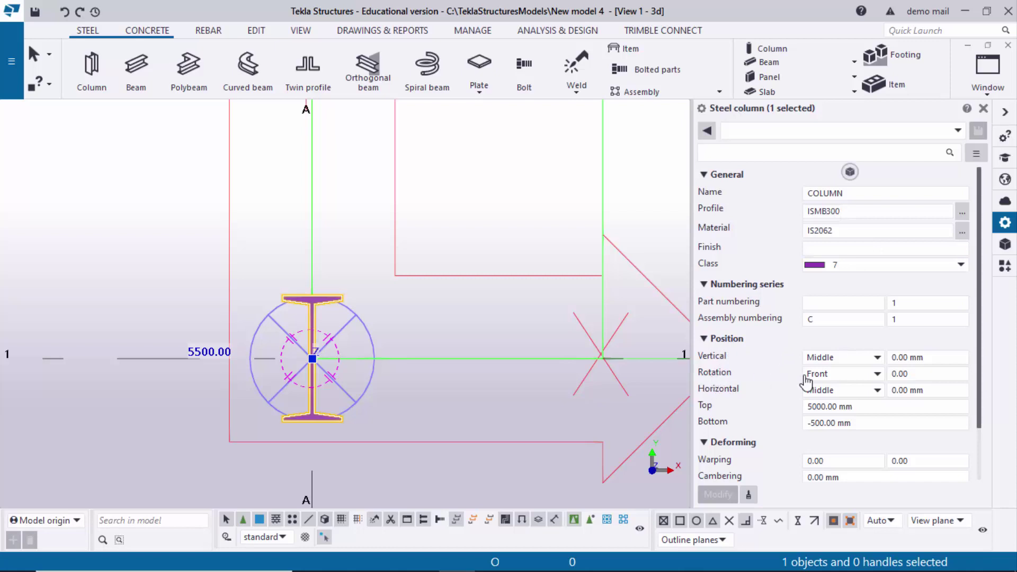
left_click(901, 373)
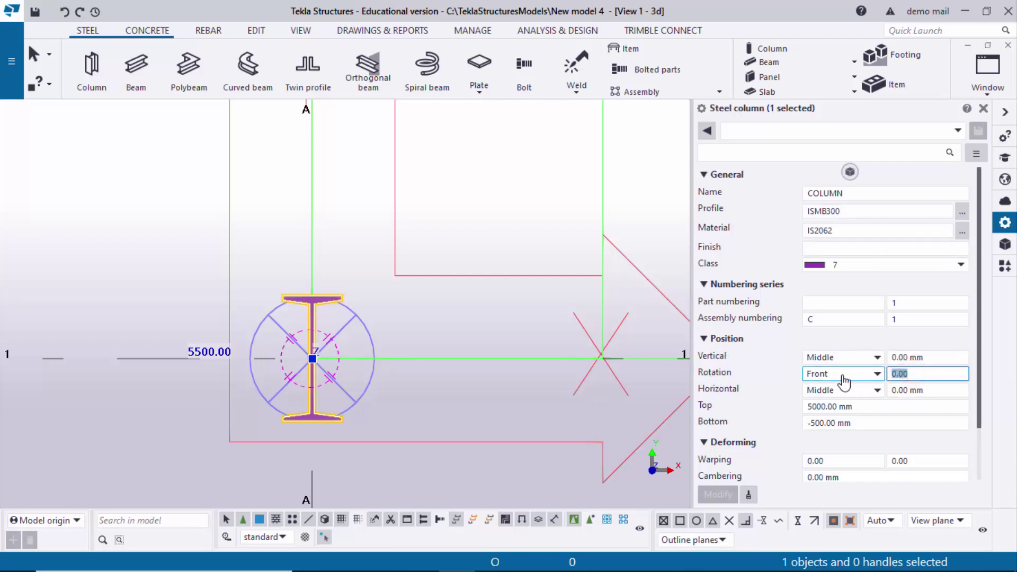
left_click(876, 374)
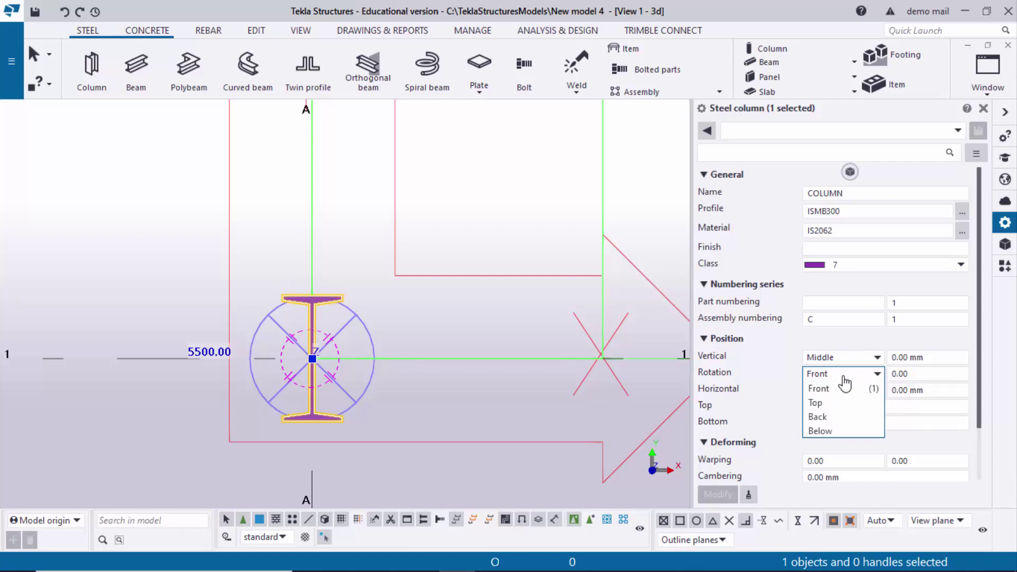
left_click(824, 403)
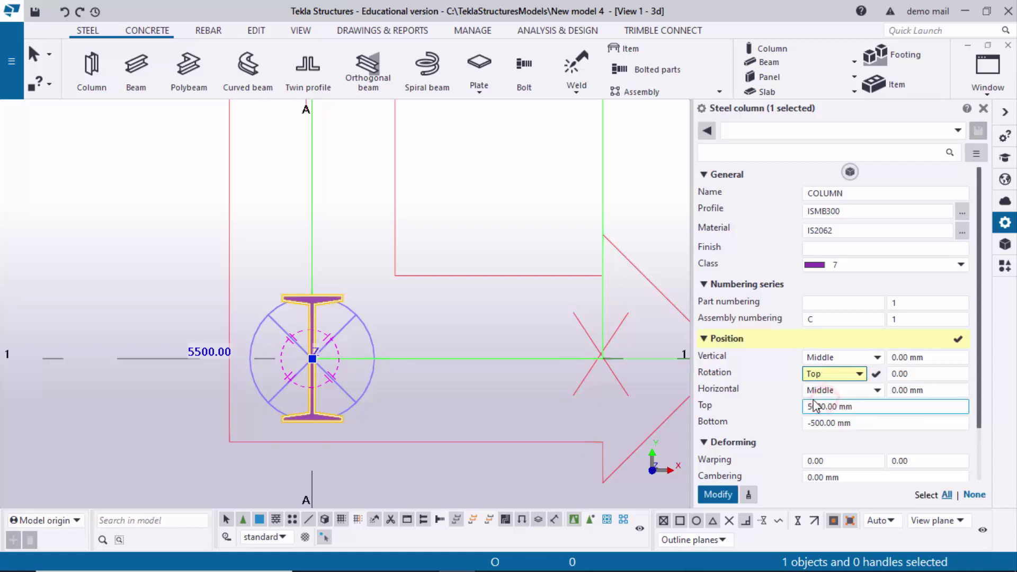
left_click(718, 494)
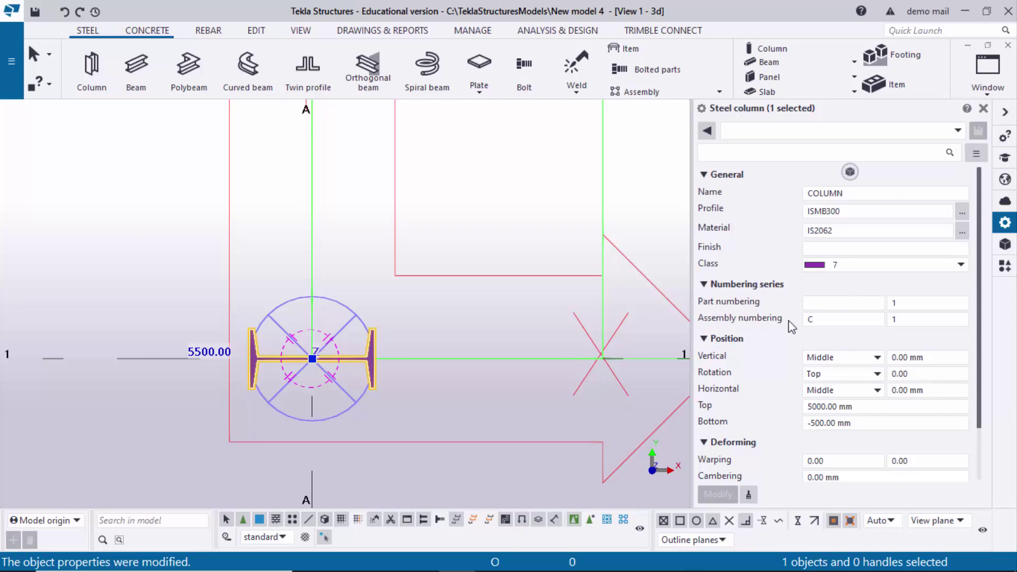
Step: Review the assembly and part numbering prefix and start number fields
left_click(810, 318)
left_click(926, 320)
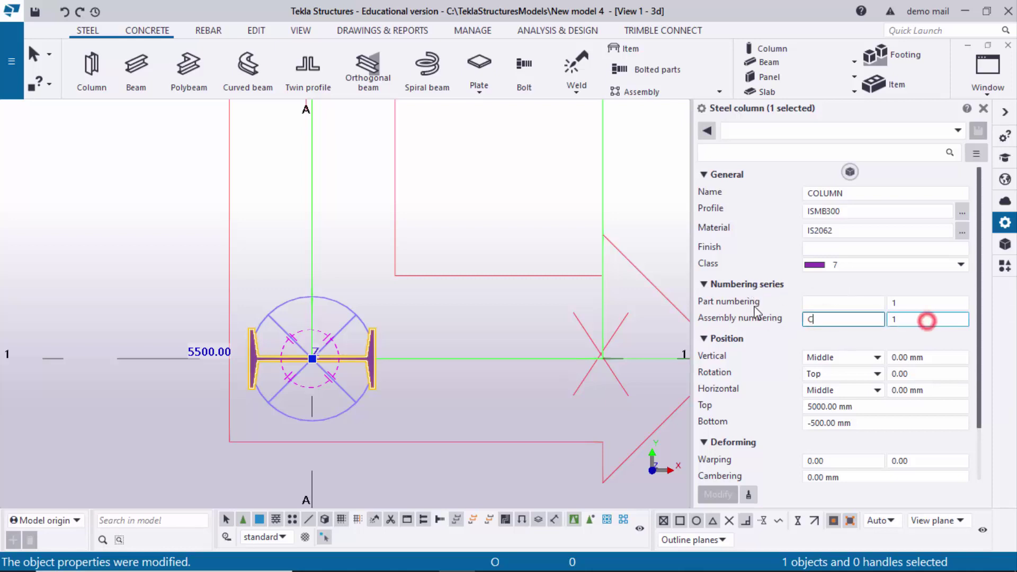
left_click(821, 302)
left_click(907, 302)
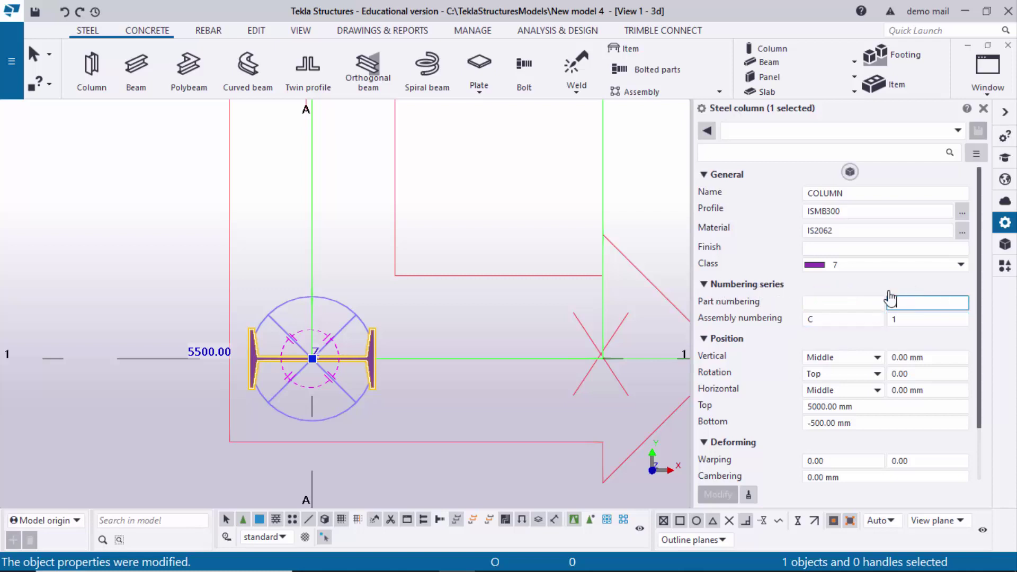
left_click(847, 319)
Step: Close the column properties, switch back to the 3D view, and bring up the PDF drawing
left_click(983, 108)
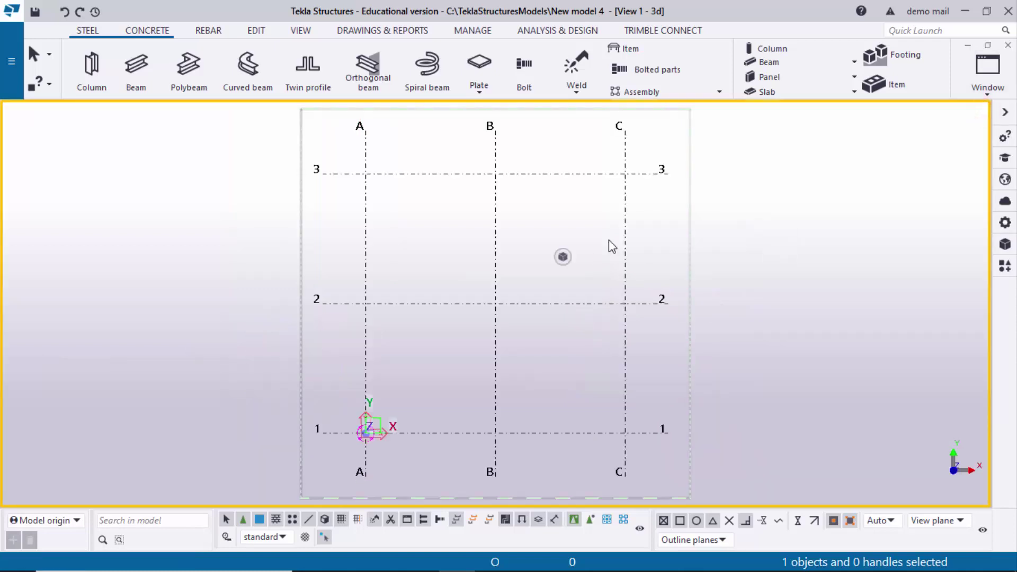
key("ctrl+p")
left_click(572, 259)
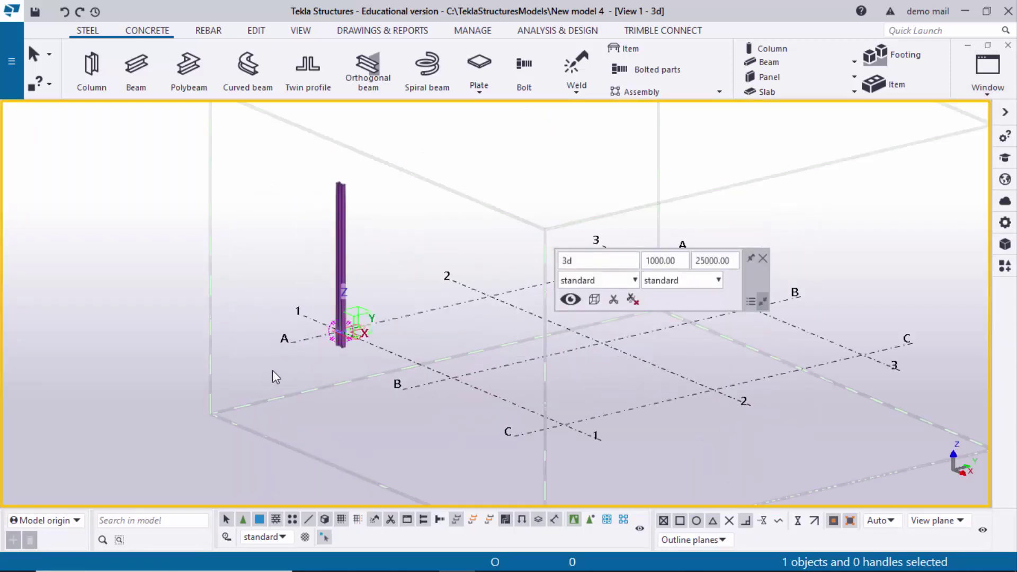
scroll(273, 370, "up", 3)
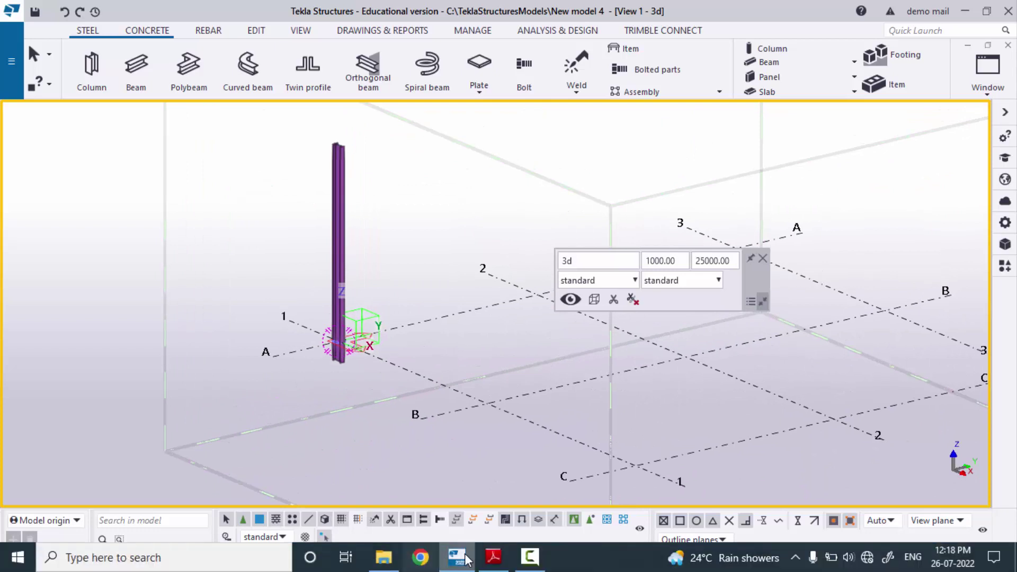
left_click(493, 557)
scroll(686, 375, "down", 1)
Step: Scroll the PDF elevation between the +0 and +3000 levels, then return to Tekla
scroll(639, 449, "down", 1, "ctrl")
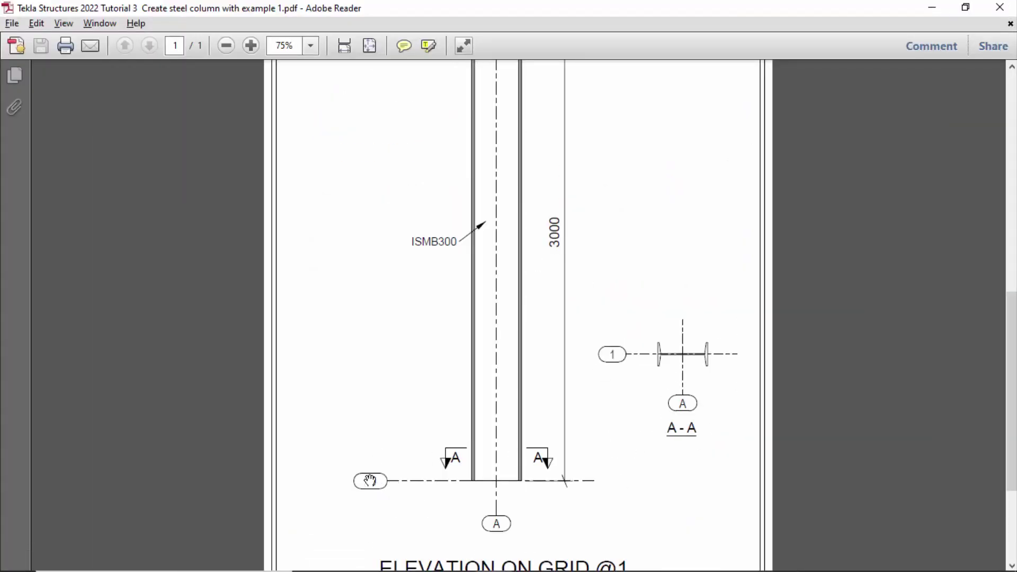
scroll(521, 433, "up", 3)
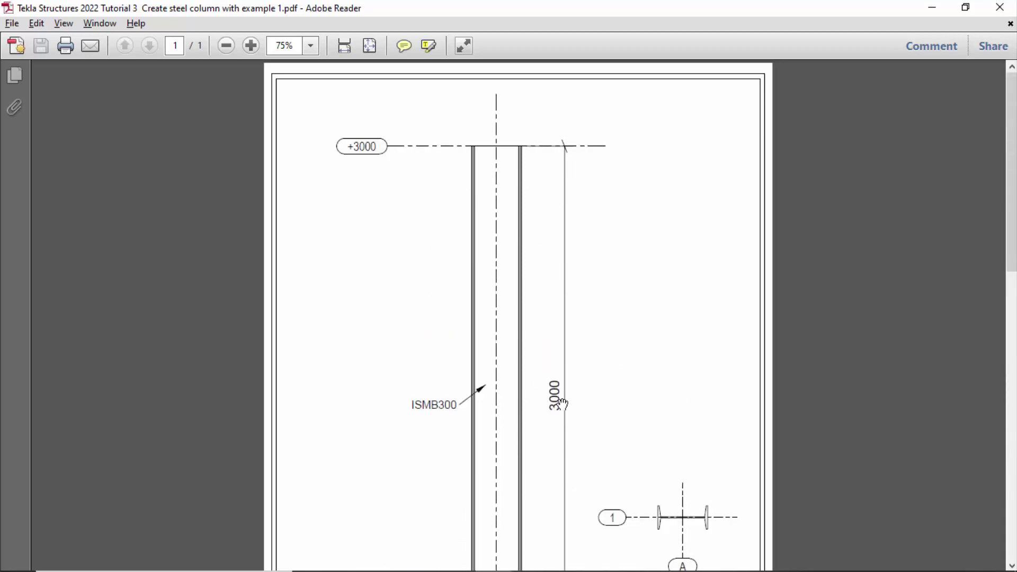
scroll(560, 404, "down", 3)
mouse_move(494, 567)
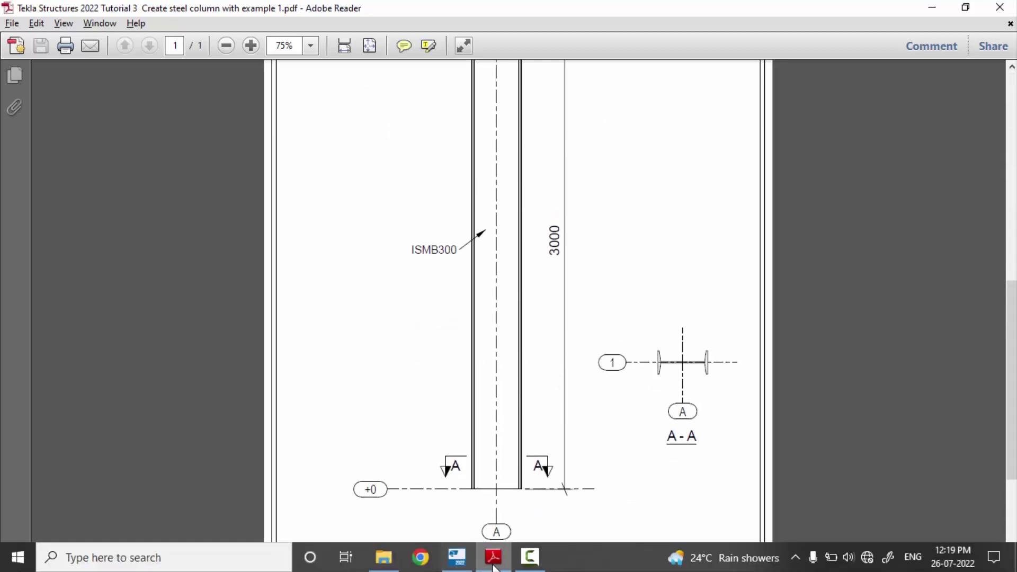
left_click(456, 556)
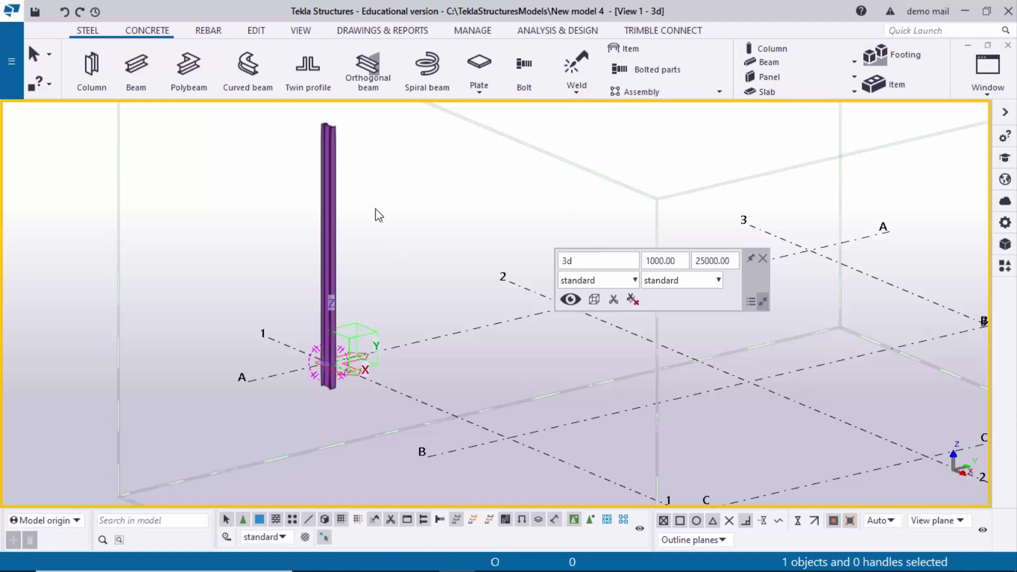
Step: Open the column properties with Alt+Enter and set the Bottom level to 0
double_click(333, 200)
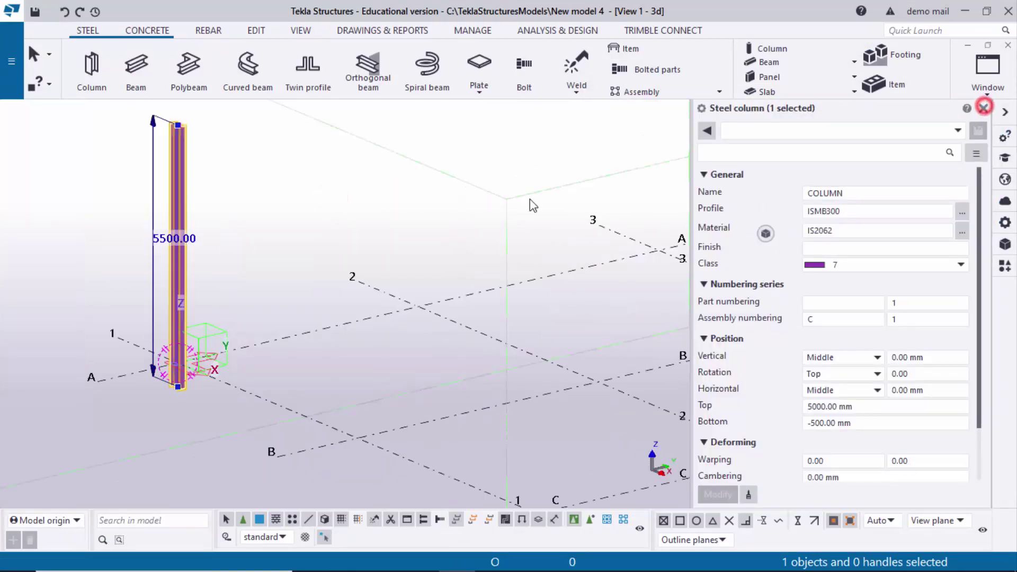
left_click(984, 107)
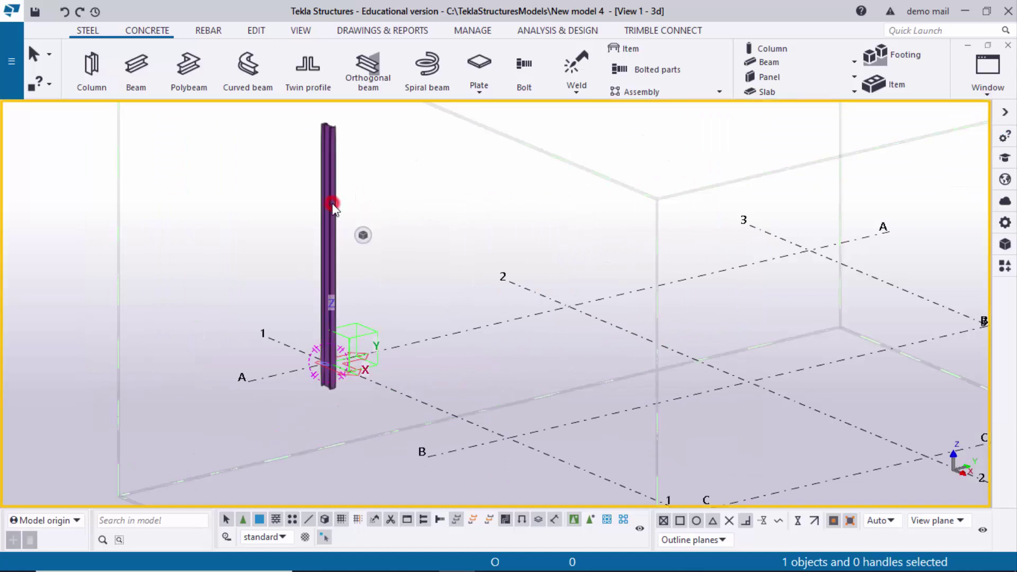
key("alt+Return")
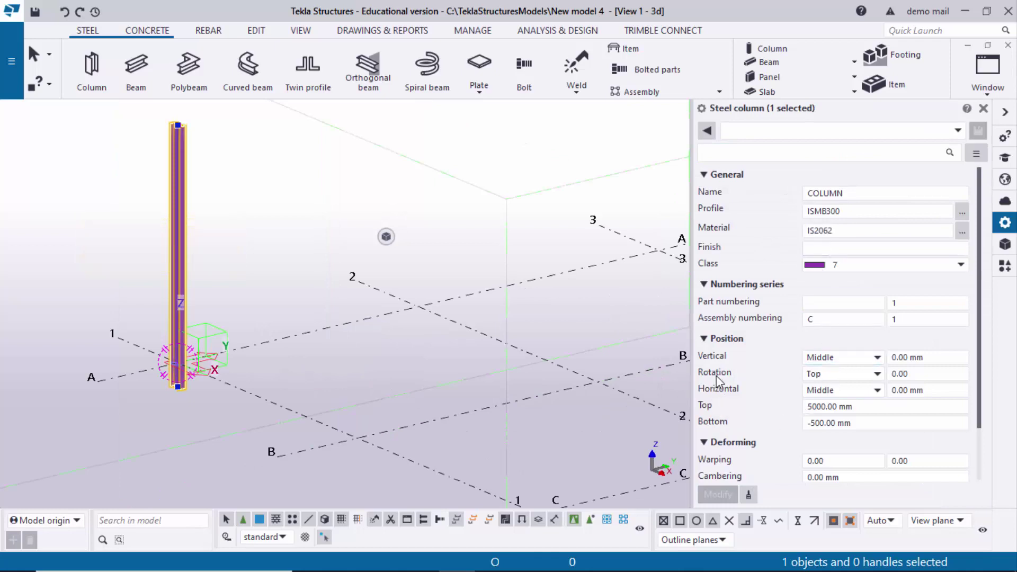
triple_click(842, 423)
type("0")
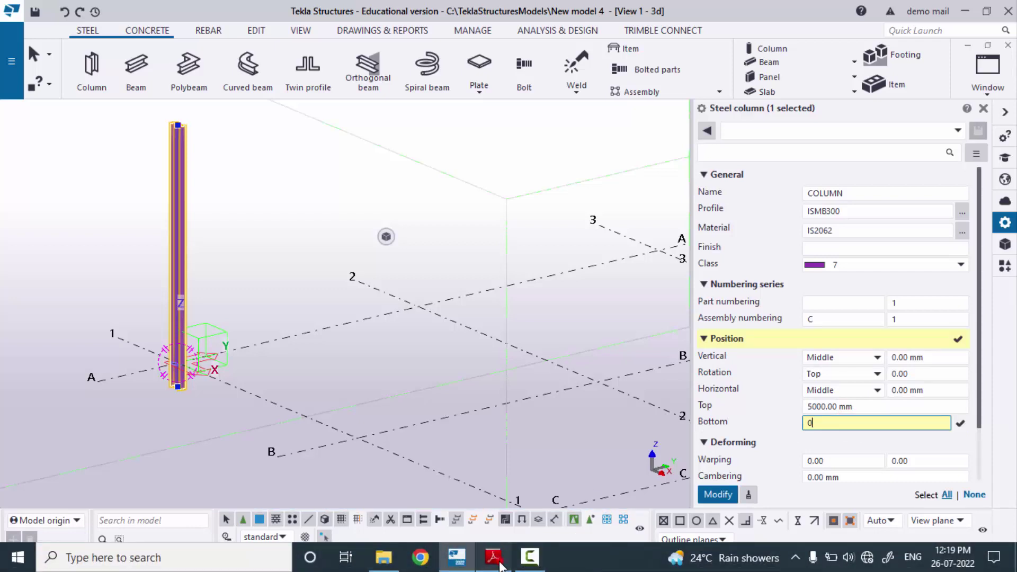
left_click(493, 556)
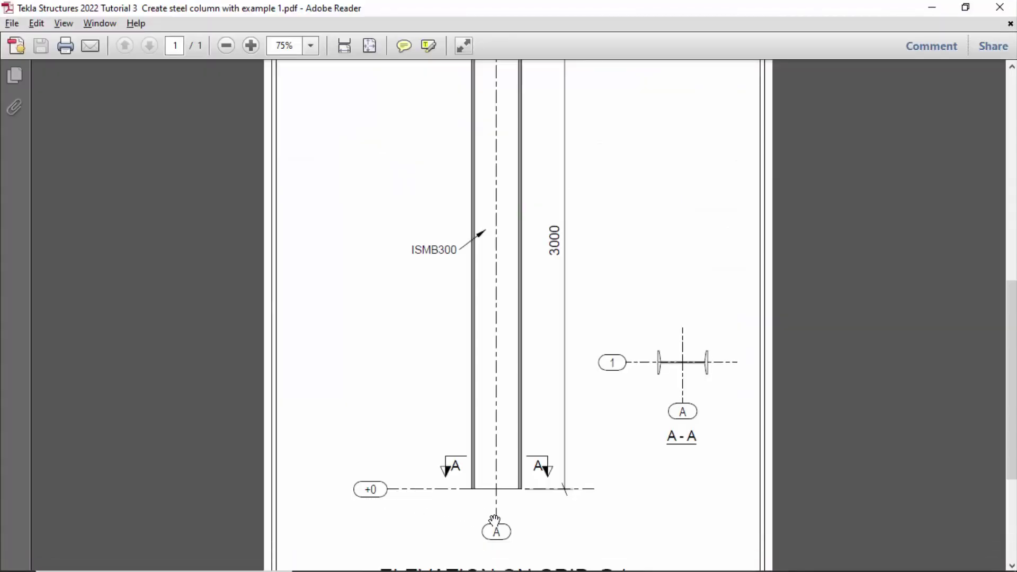
key("alt+Tab")
Step: Set the column's Top level to 3000 after checking the PDF, and modify the column
left_click(850, 406)
key("alt+Tab")
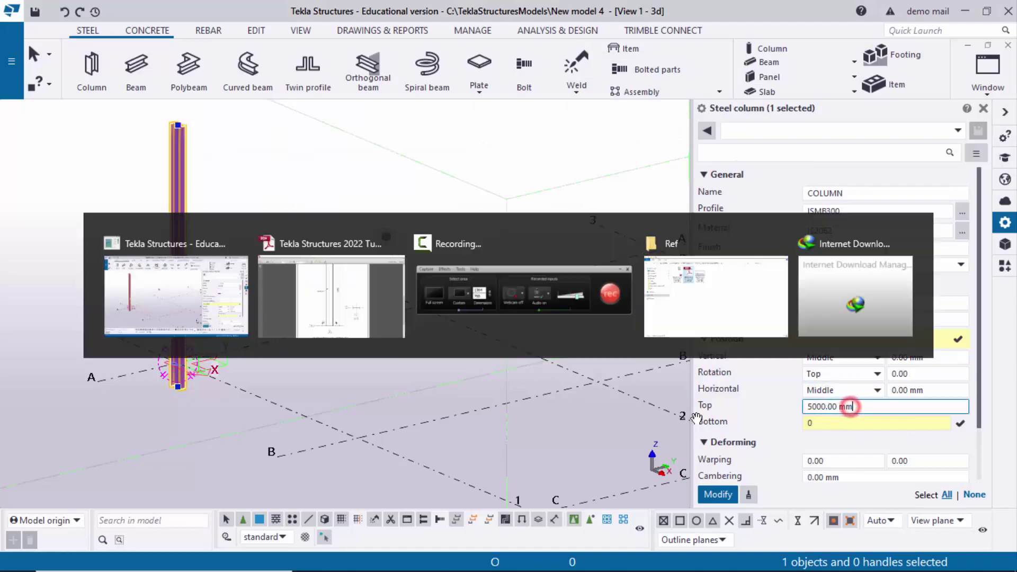
scroll(565, 364, "up", 5)
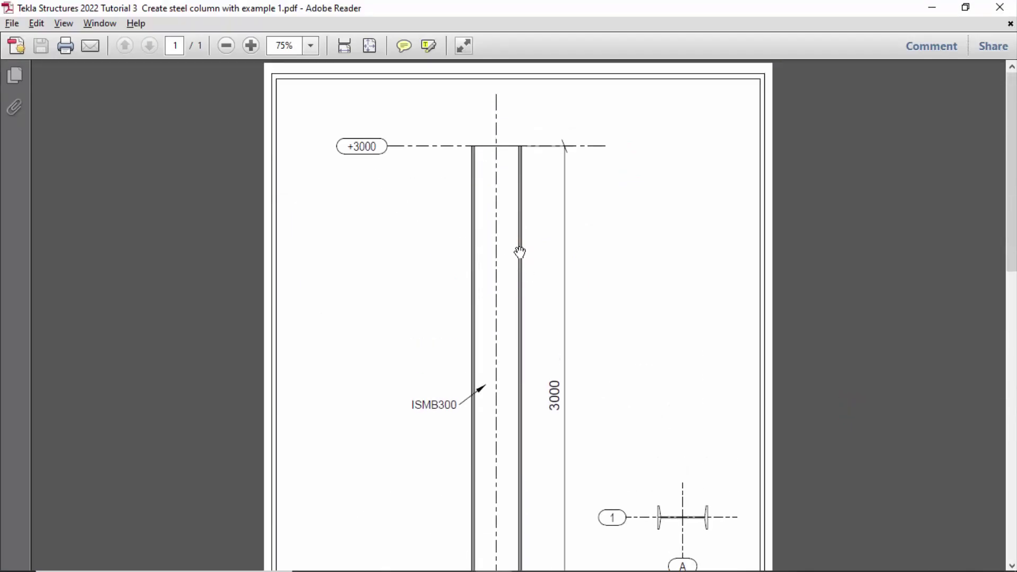
scroll(537, 436, "down", 3)
key("alt+Tab")
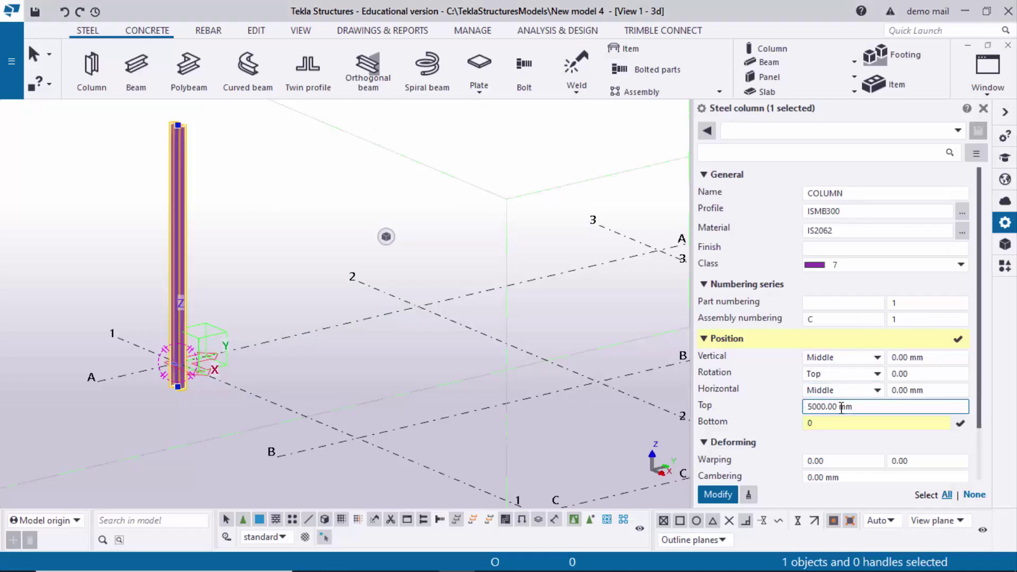
left_click_drag(852, 406, 706, 423)
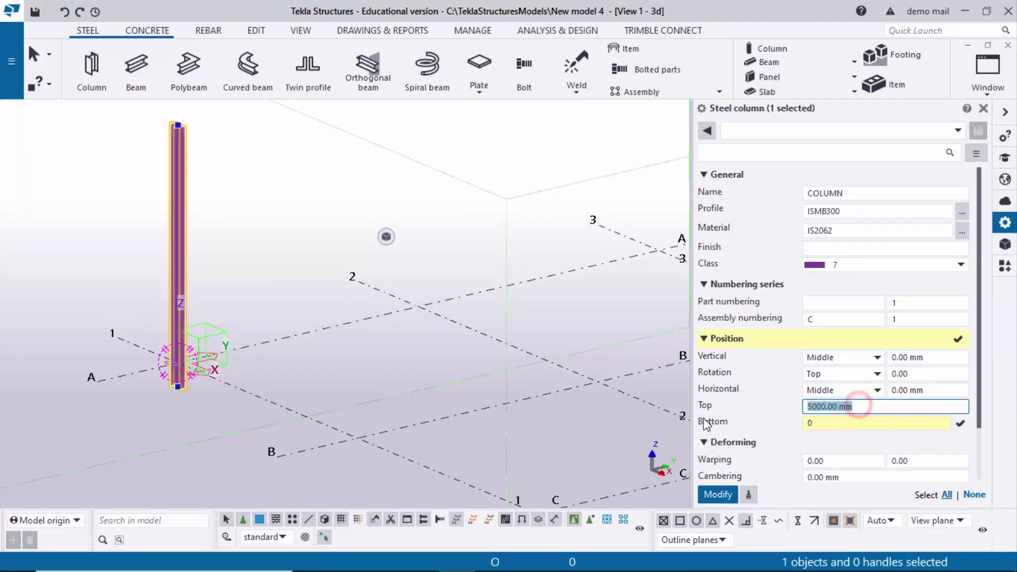
type("3000")
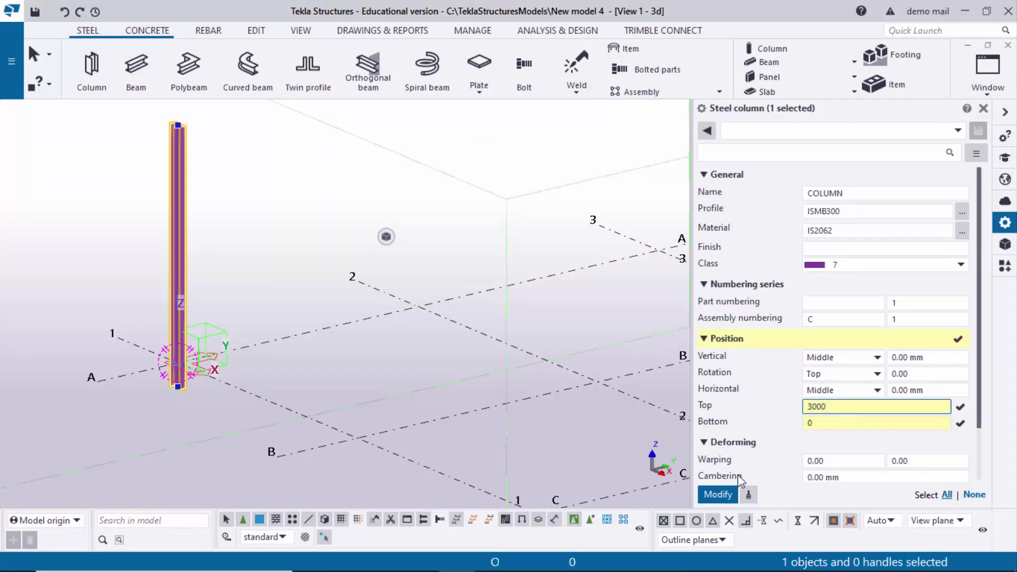
left_click(723, 493)
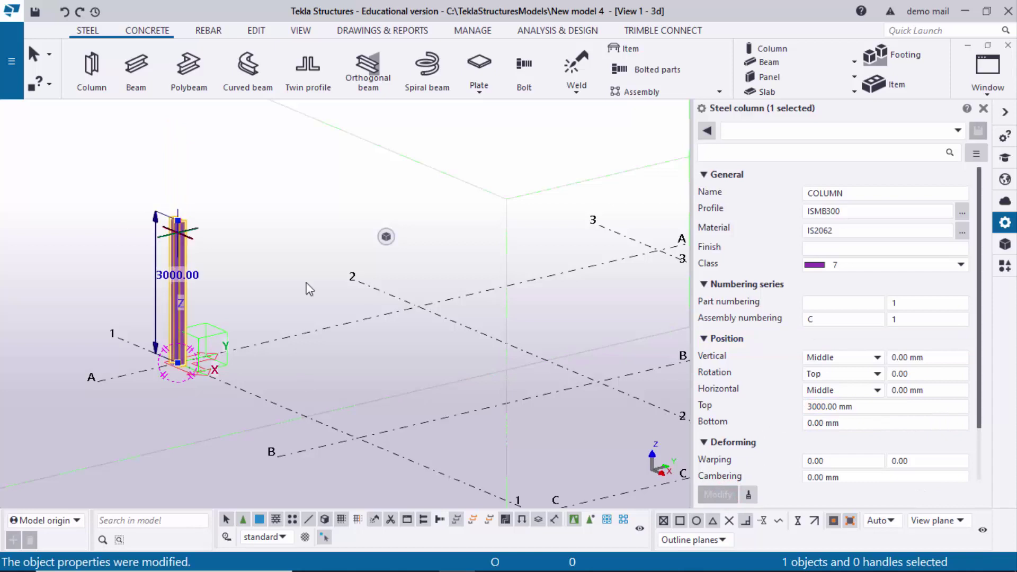
left_click(983, 108)
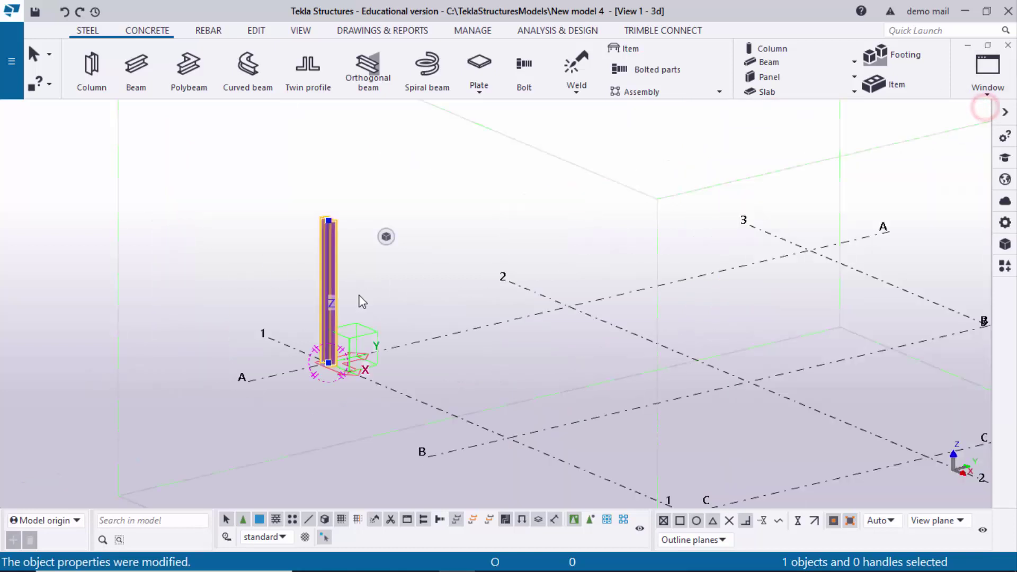
middle_click_drag(362, 300, 431, 290)
scroll(433, 294, "up", 5)
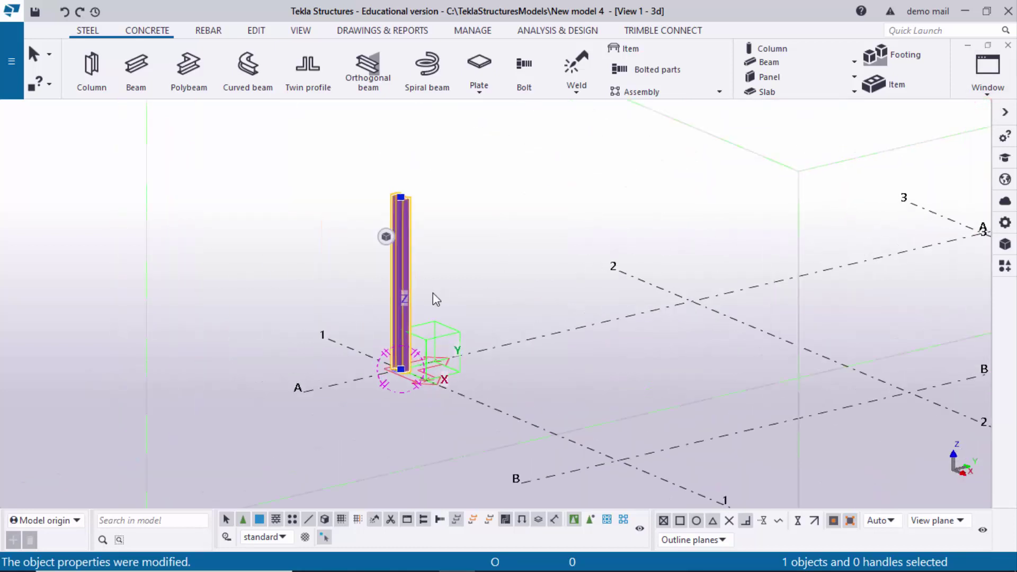
left_click(393, 255)
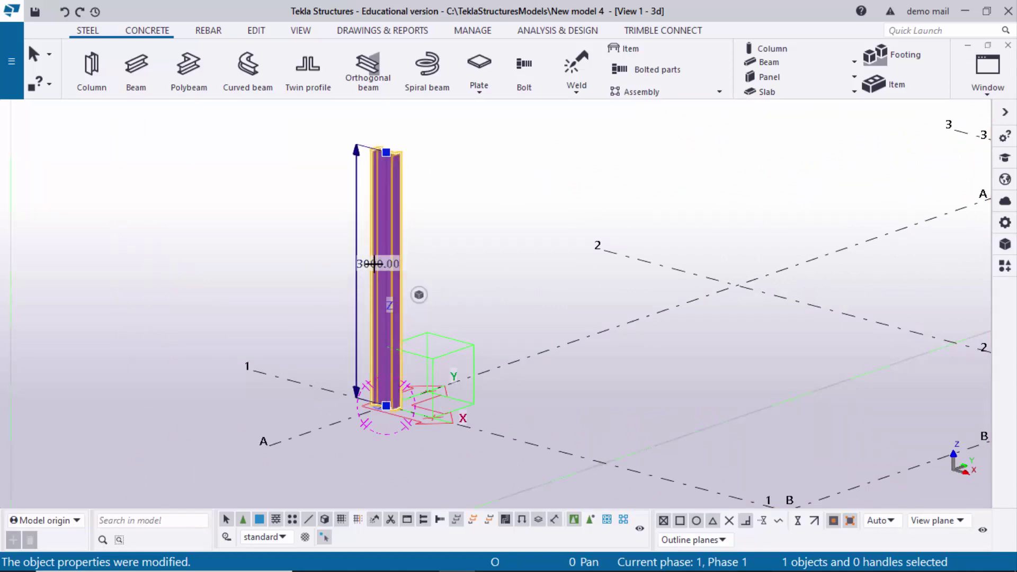
left_click(373, 263)
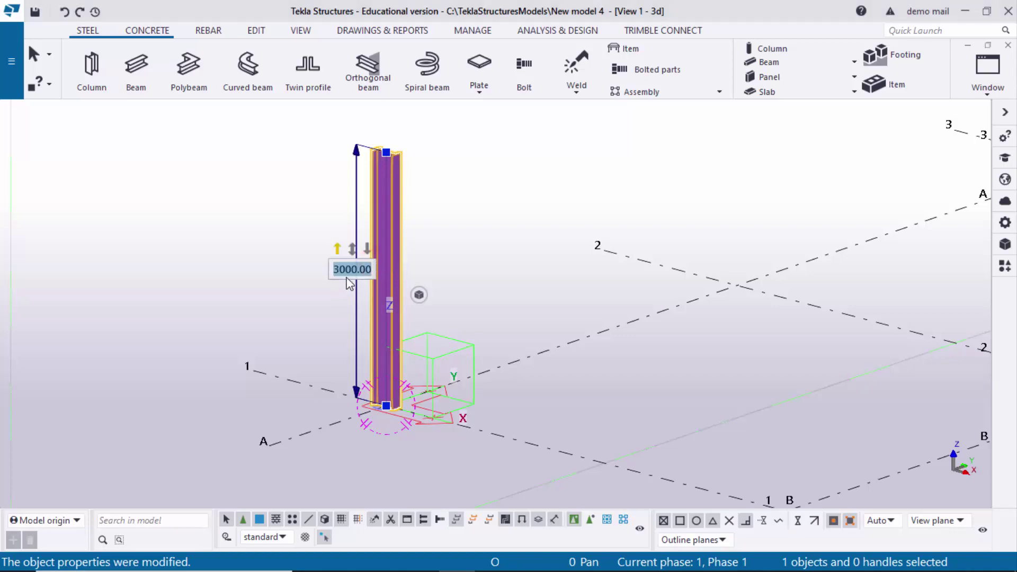
type("4000")
key("Return")
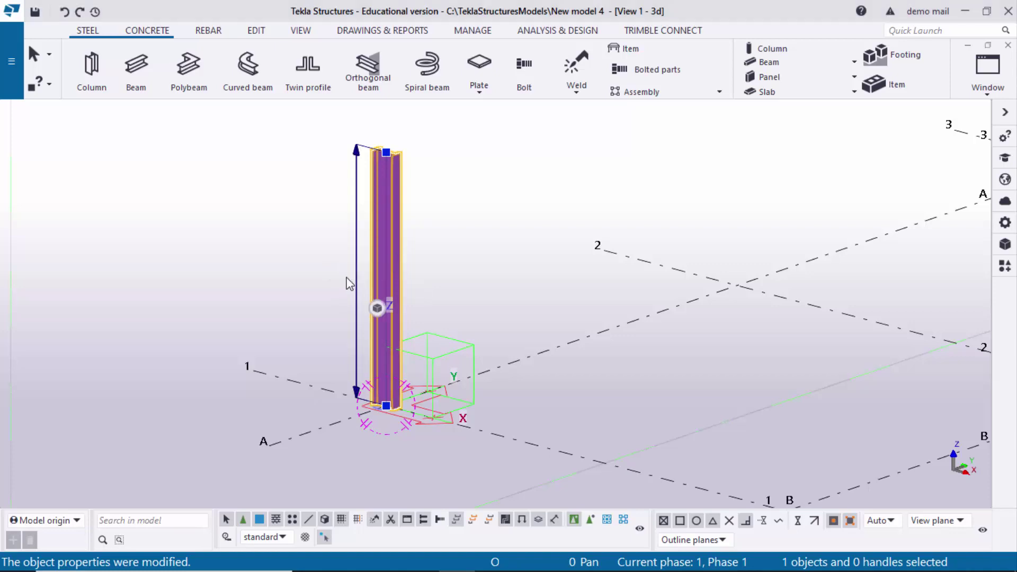
left_click(357, 240)
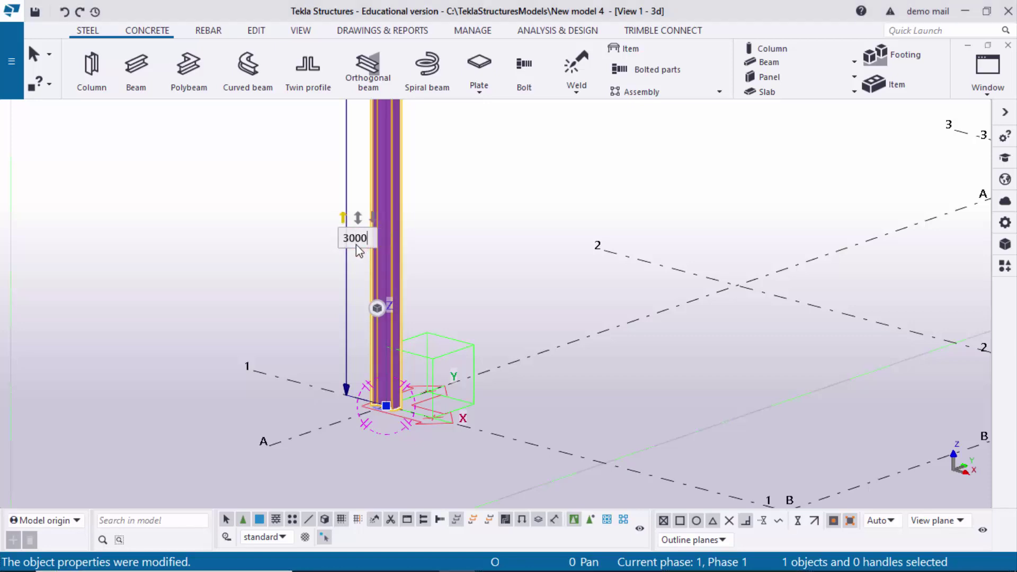
key("Return")
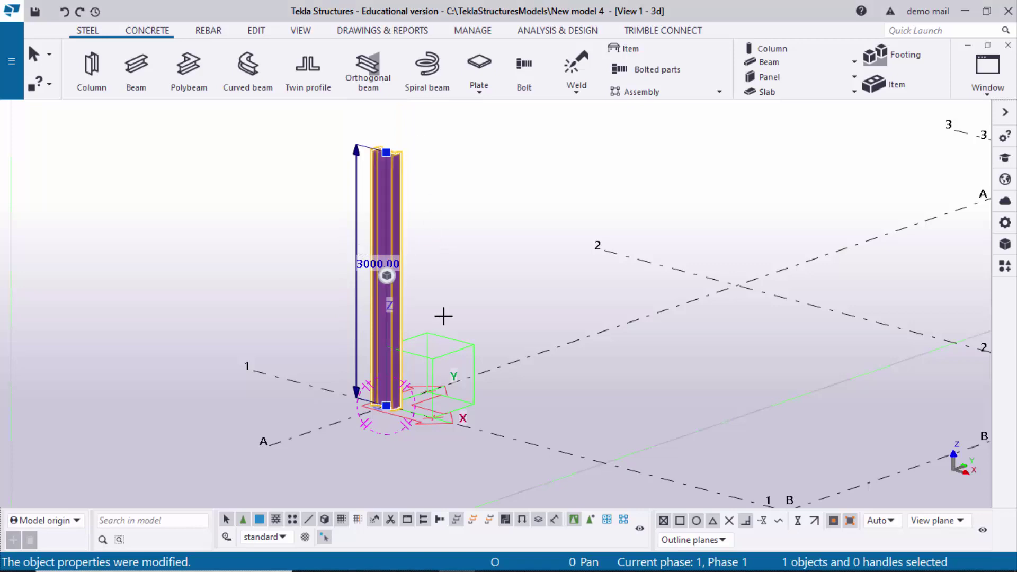
middle_click_drag(384, 324, 421, 304)
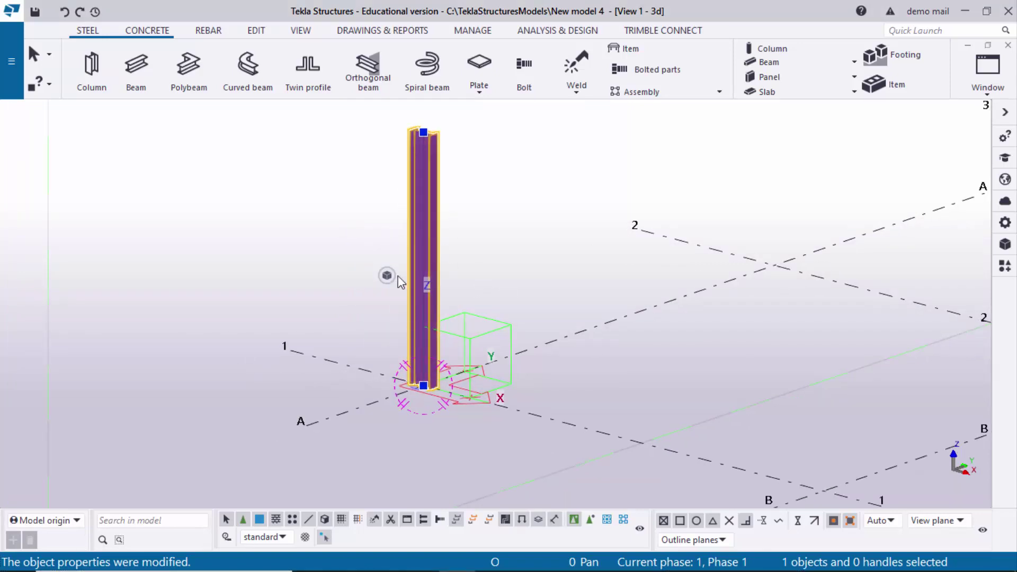
left_click(325, 538)
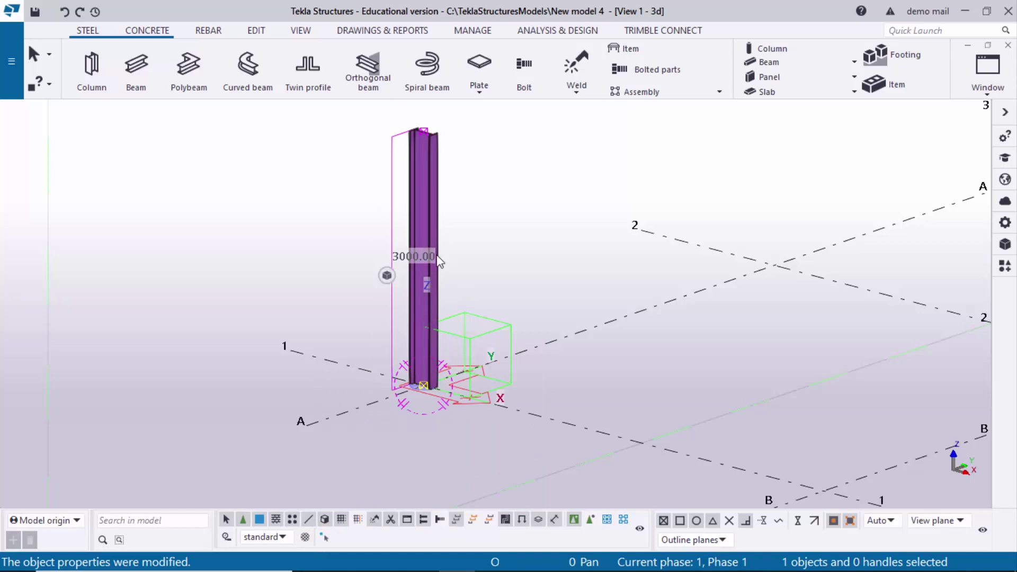
left_click(495, 240)
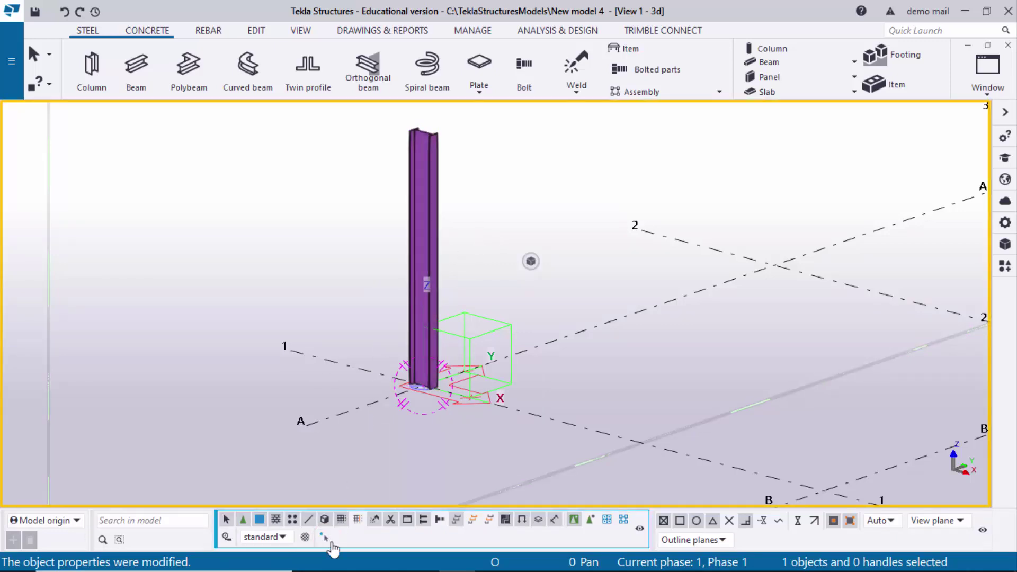
left_click(324, 539)
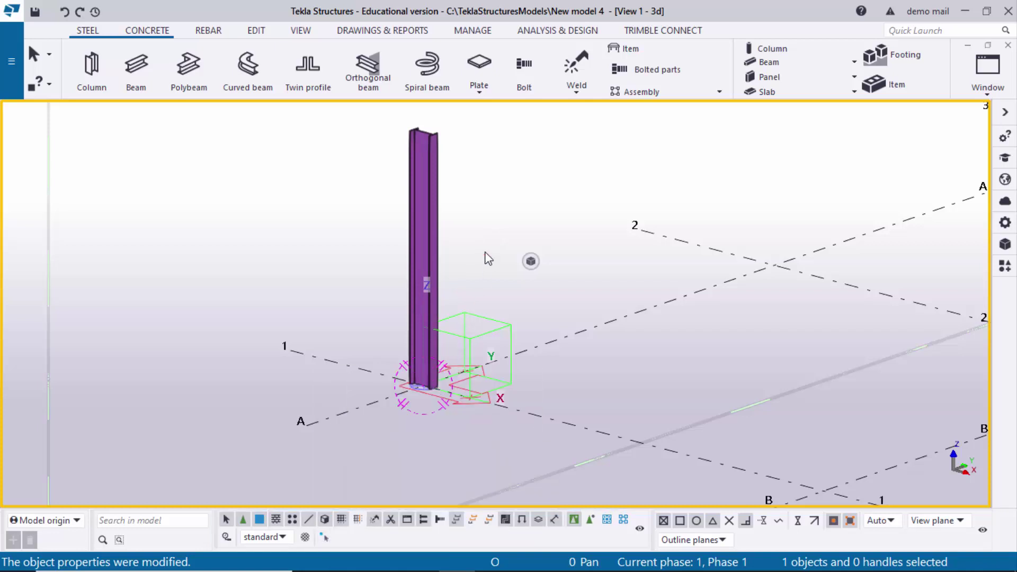
Step: Switch the model to plan view and zoom in on the column's I-section at A-1
scroll(424, 170, "up", 3)
scroll(418, 154, "down", 2)
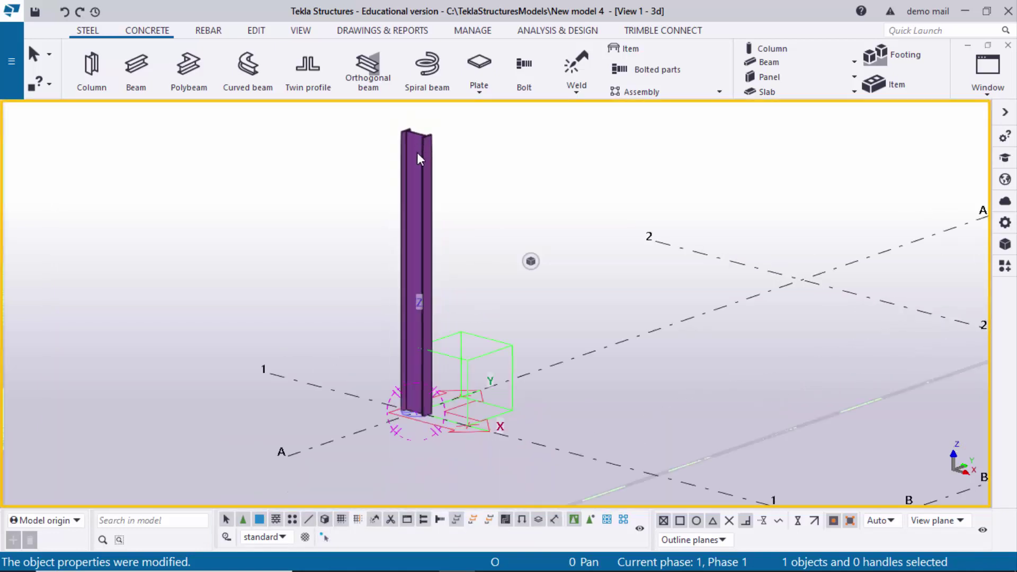
left_click(500, 272)
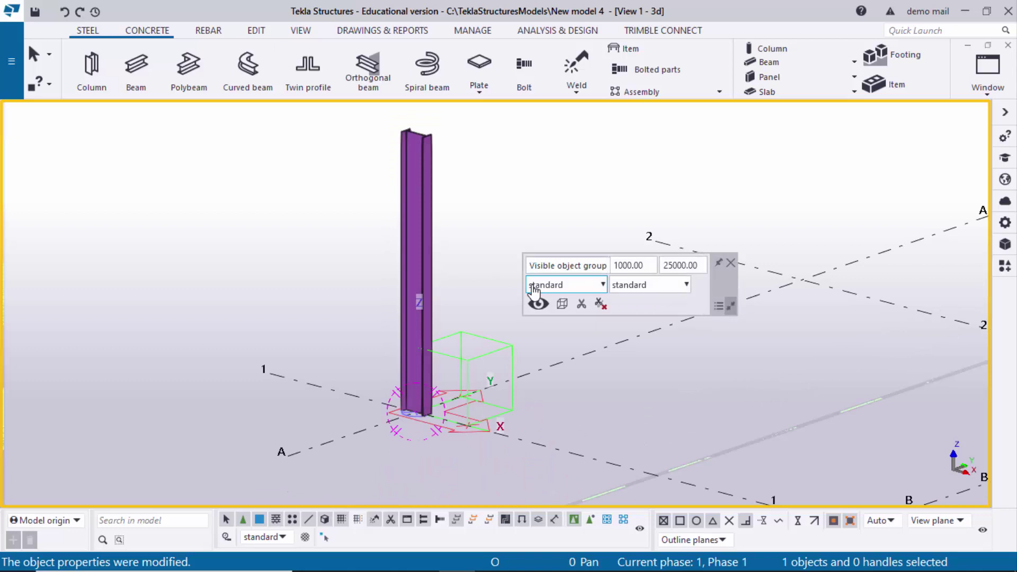
key("ctrl+p")
scroll(371, 445, "up", 6)
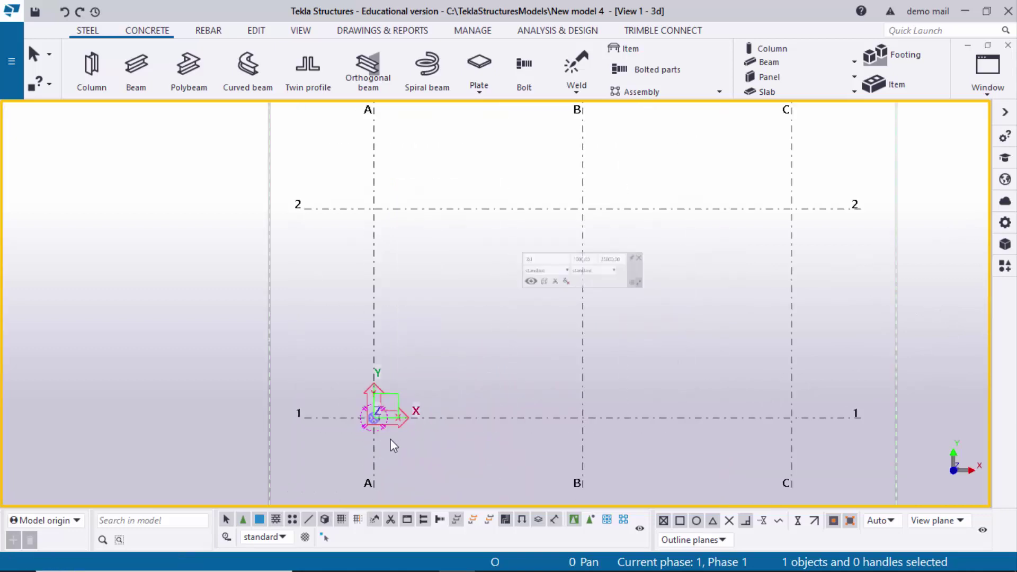
scroll(358, 351, "up", 2)
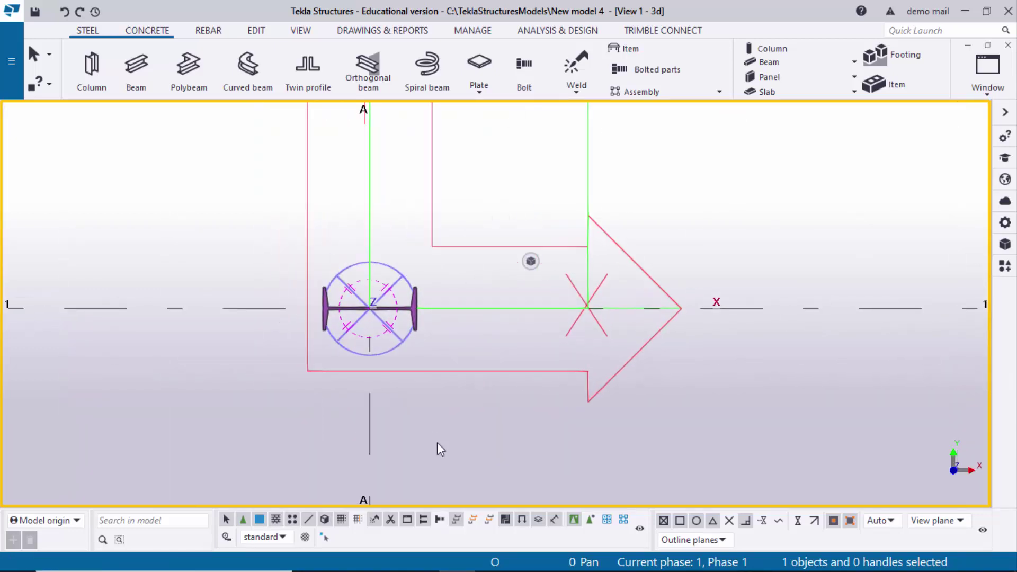
Step: Compare the column with section A-A in the tutorial PDF, then return to Tekla
left_click(489, 561)
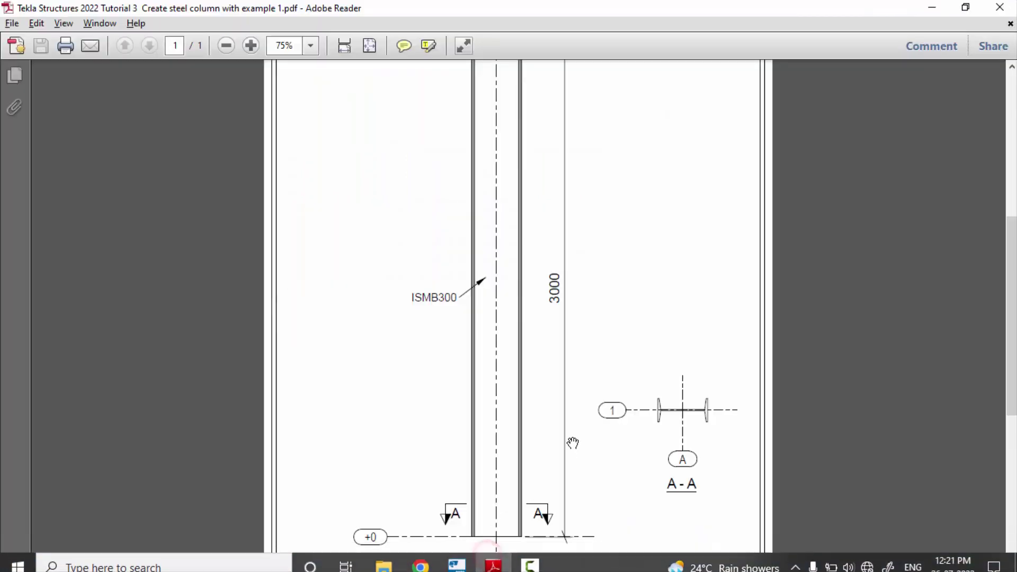
scroll(691, 405, "up", 5, "ctrl")
scroll(792, 343, "down", 2, "ctrl")
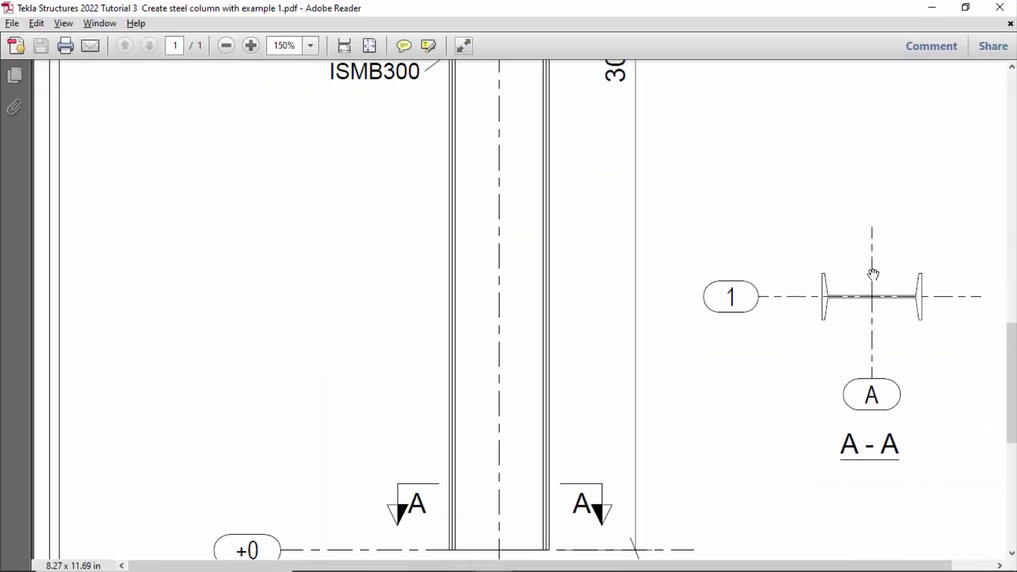
key("alt+Tab")
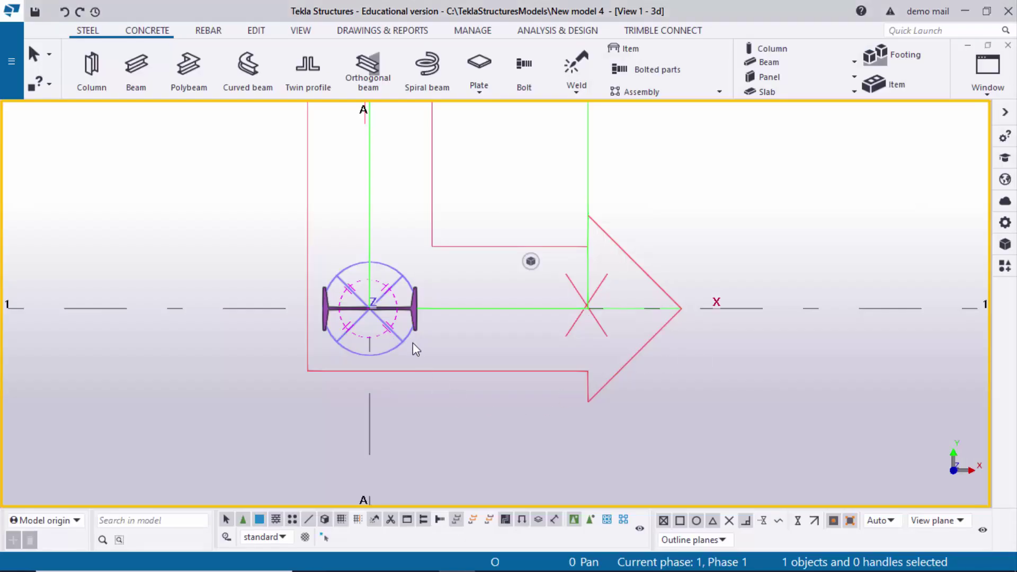
scroll(412, 343, "down", 2)
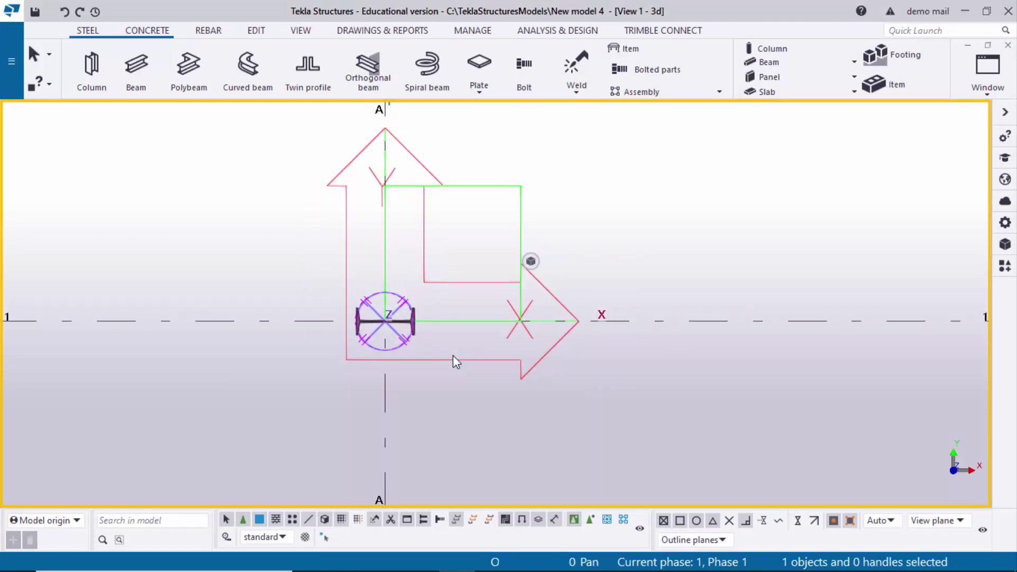
key("ctrl+p")
scroll(440, 354, "up", 3)
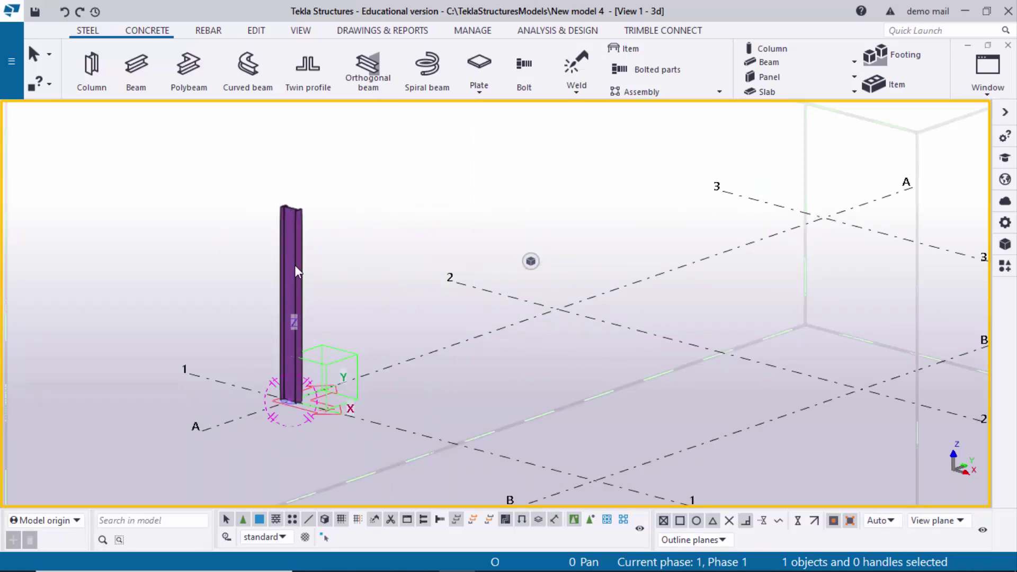
left_click(295, 265)
scroll(280, 312, "up", 1)
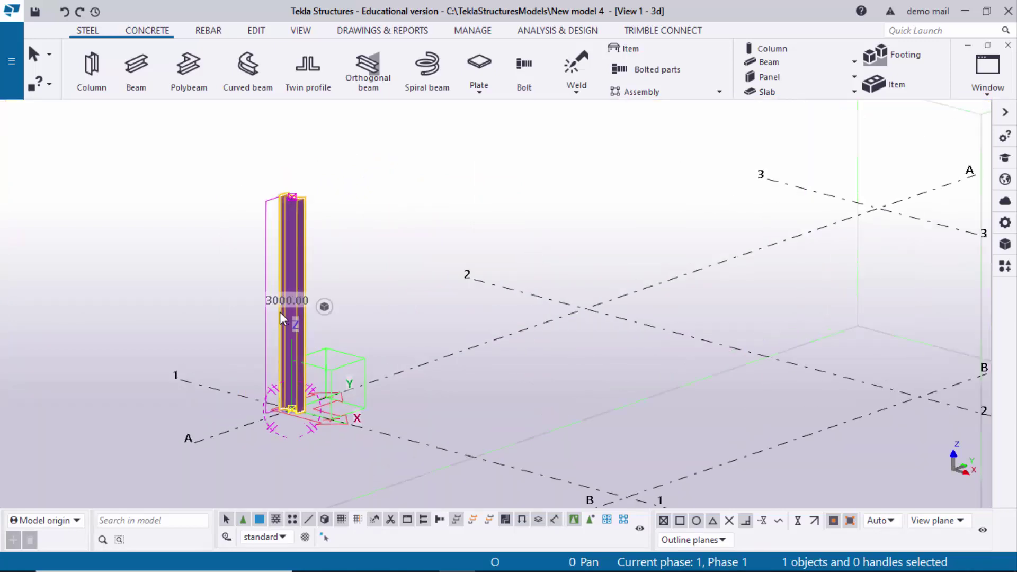
scroll(279, 312, "up", 3)
scroll(272, 303, "down", 2)
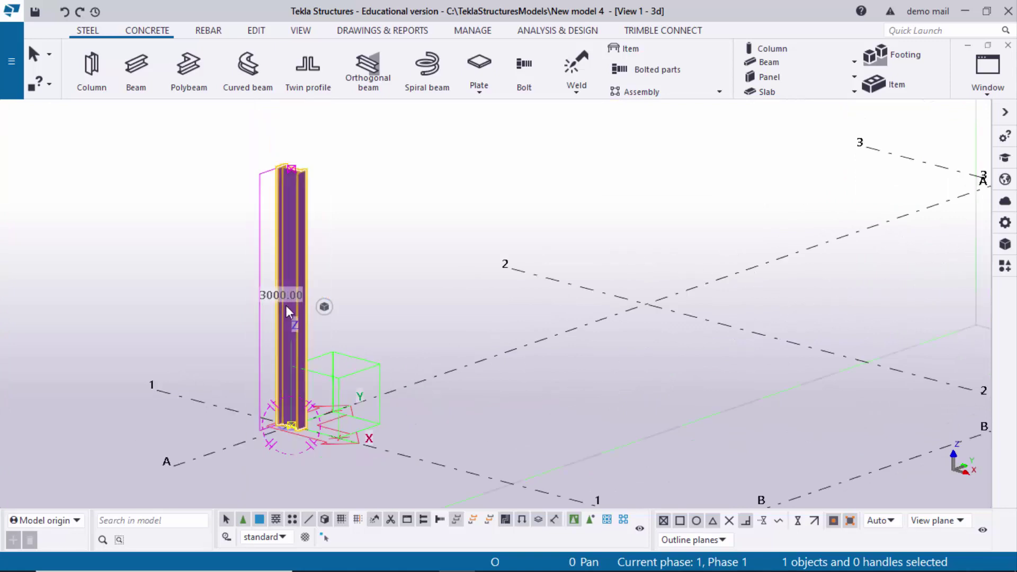
scroll(285, 305, "down", 2)
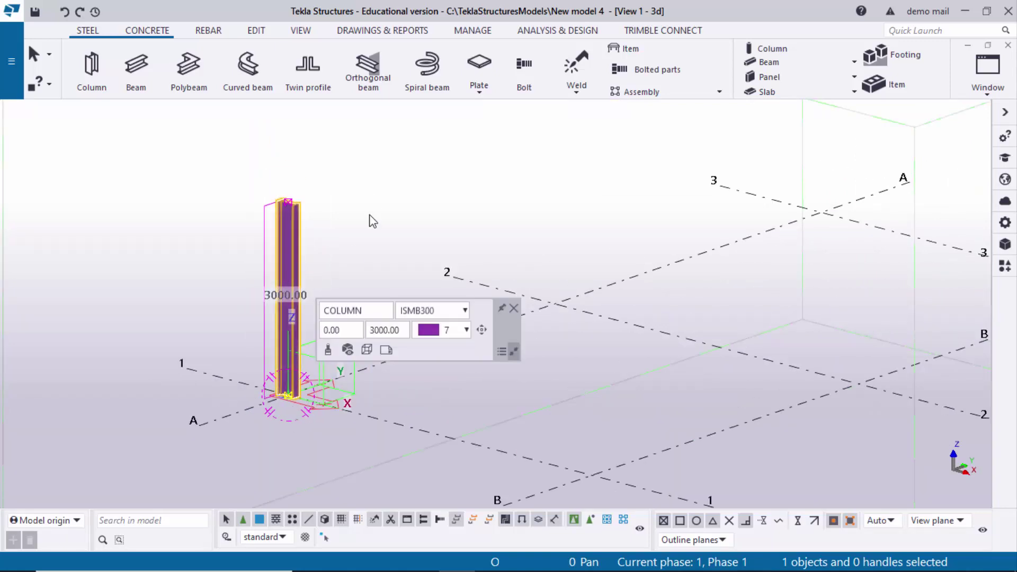
left_click(370, 195)
middle_click_drag(430, 464, 411, 345)
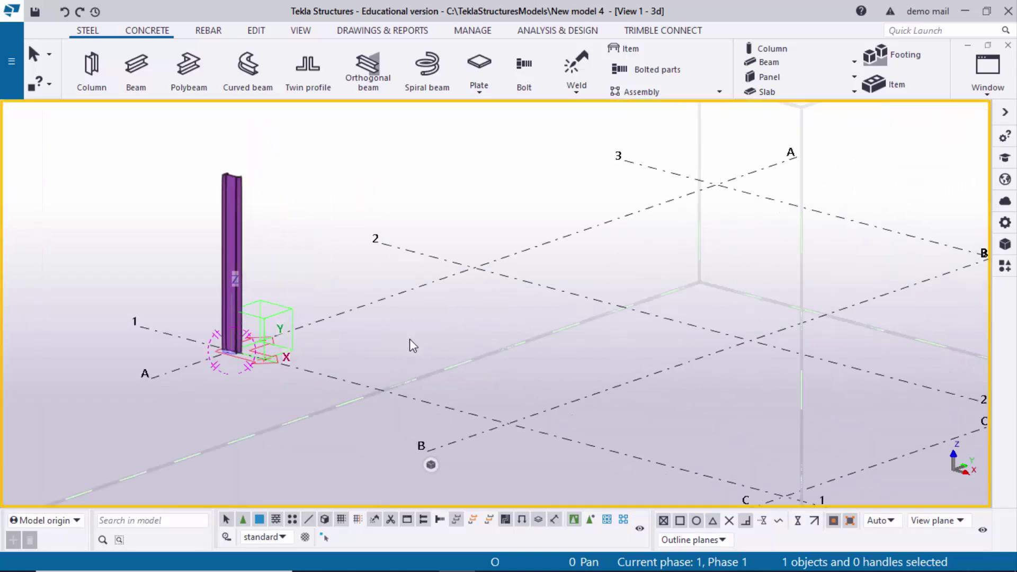
Step: Create views along all gridlines with ZY and XZ prefixes set to 'ELEVATION ON GRID @'
right_click(386, 390)
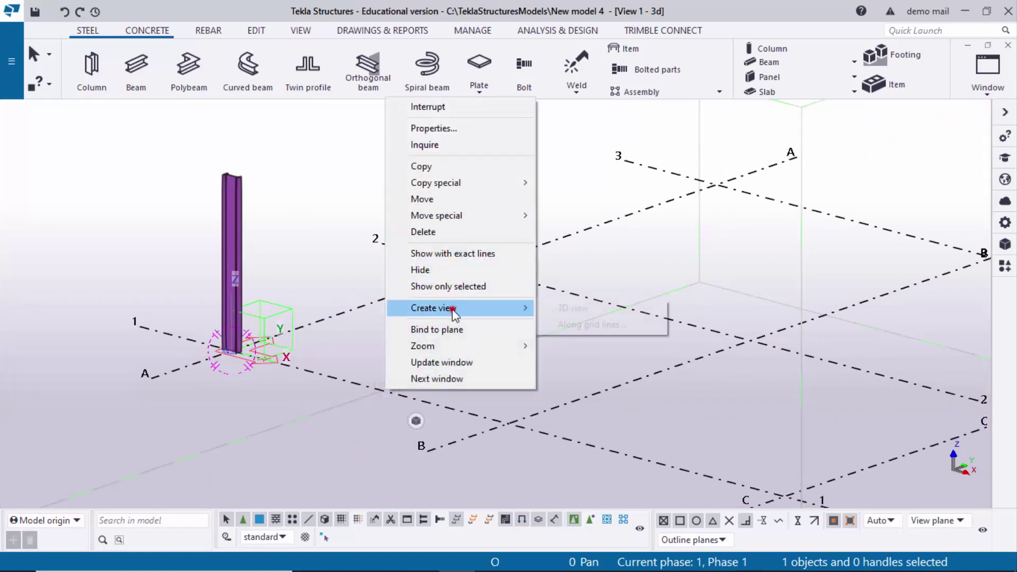
mouse_move(508, 309)
left_click(589, 326)
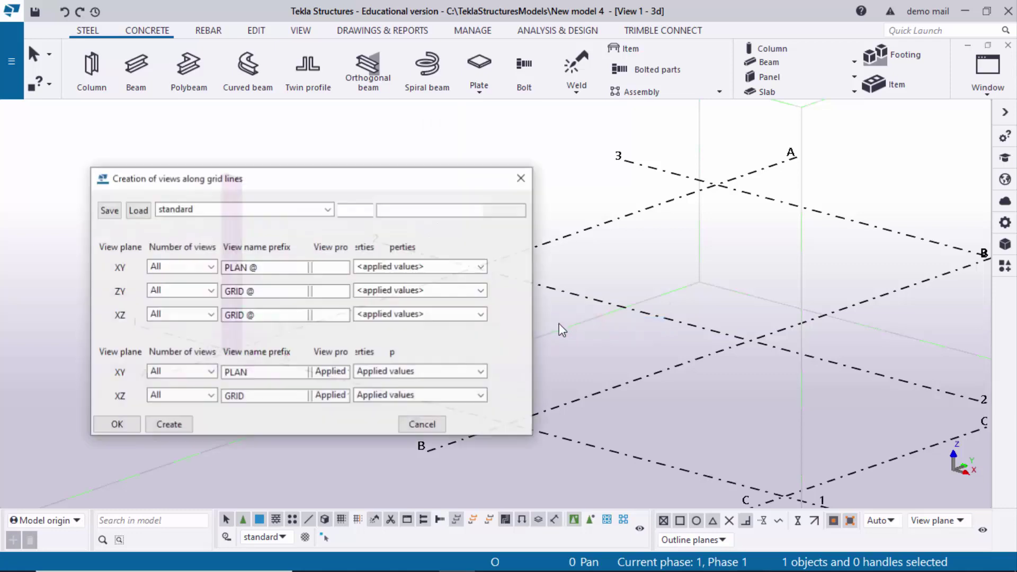
left_click(226, 293)
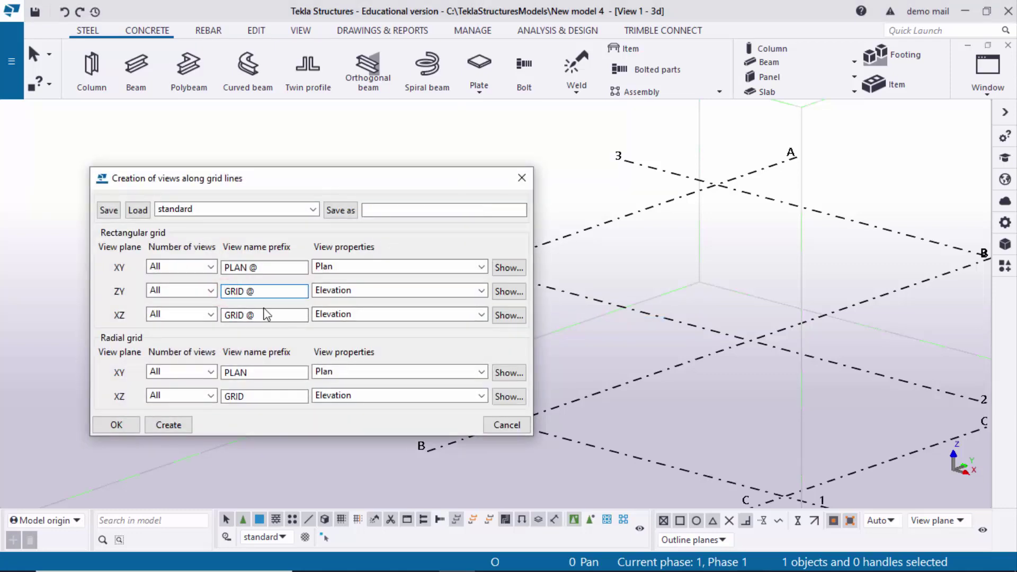
type("ELEVATION ON")
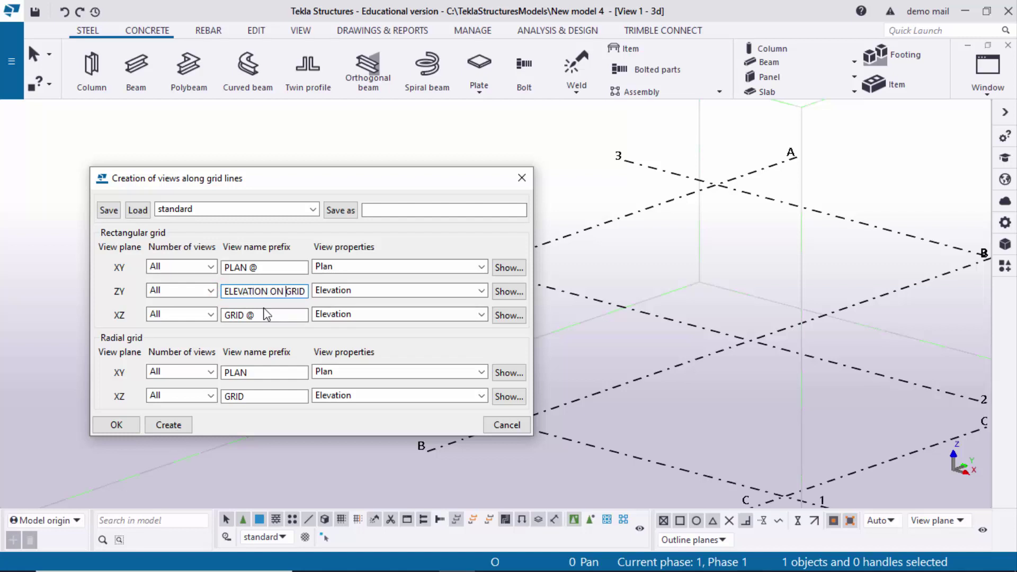
key("ctrl+a")
key("ctrl+c")
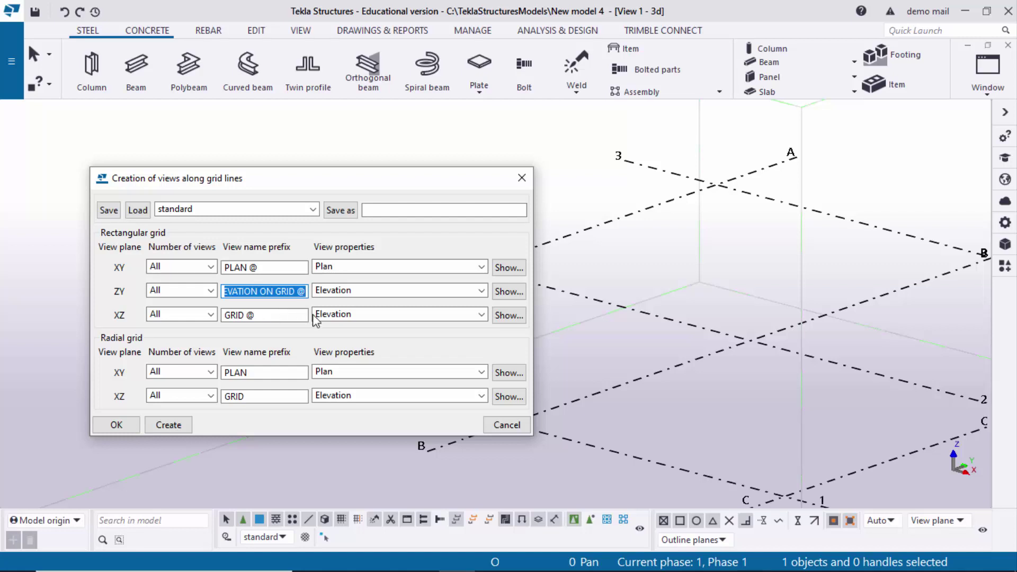
left_click(268, 315)
key("ctrl+a")
key("ctrl+v")
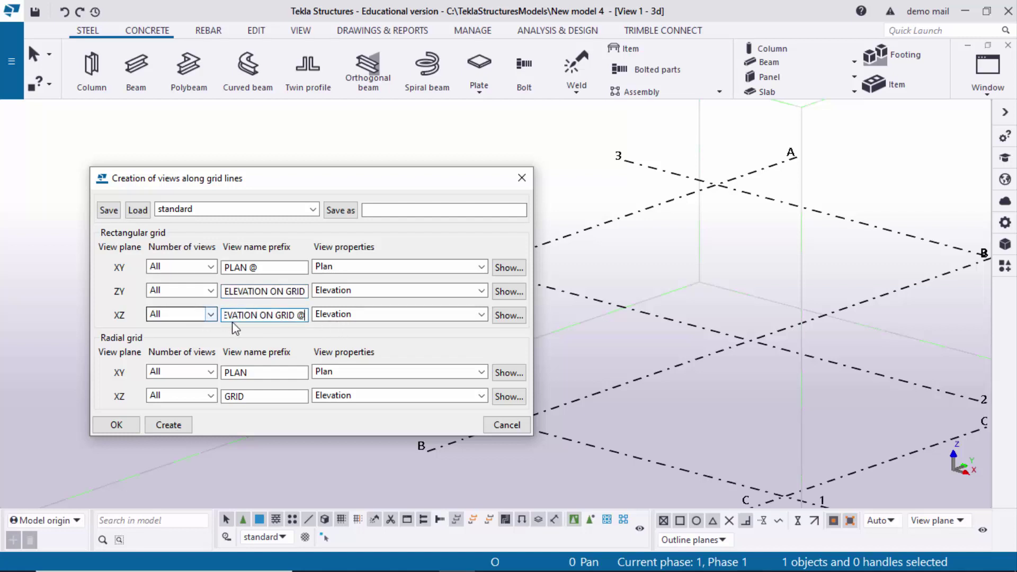
left_click(174, 425)
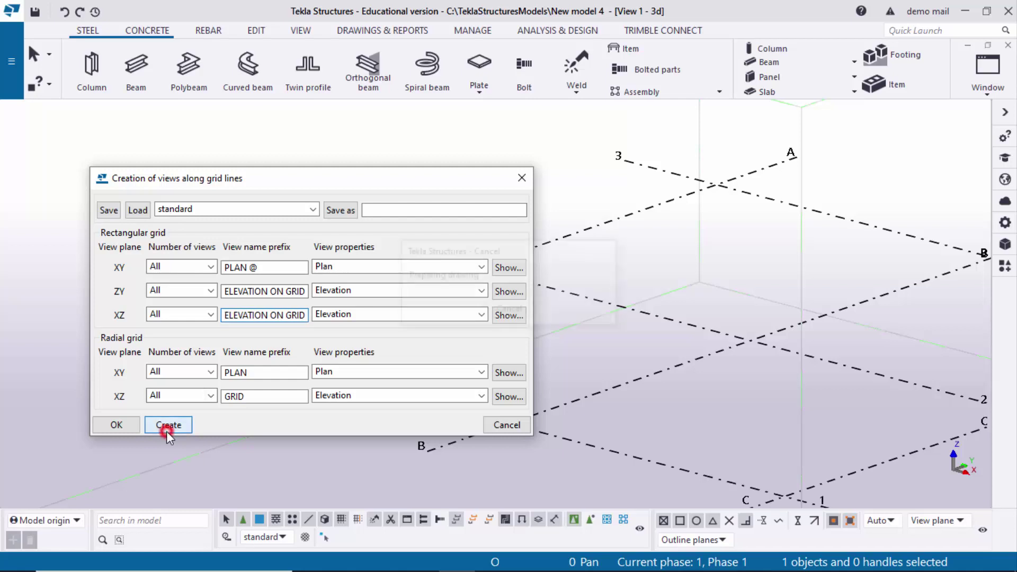
left_click(123, 424)
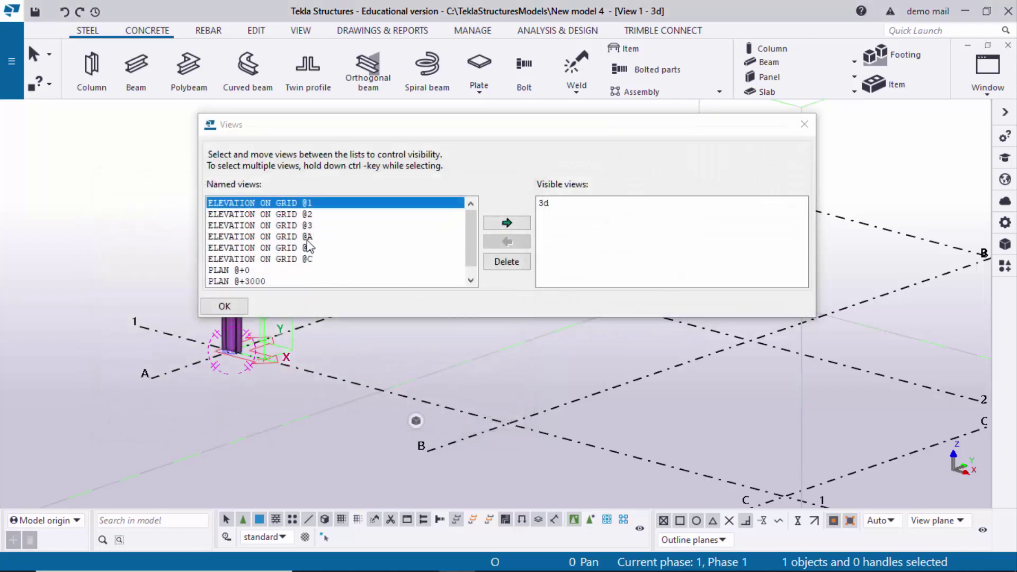
Step: Make ELEVATION ON GRID @1 visible and frame the column at grid A from +0 to +3000
left_click(506, 222)
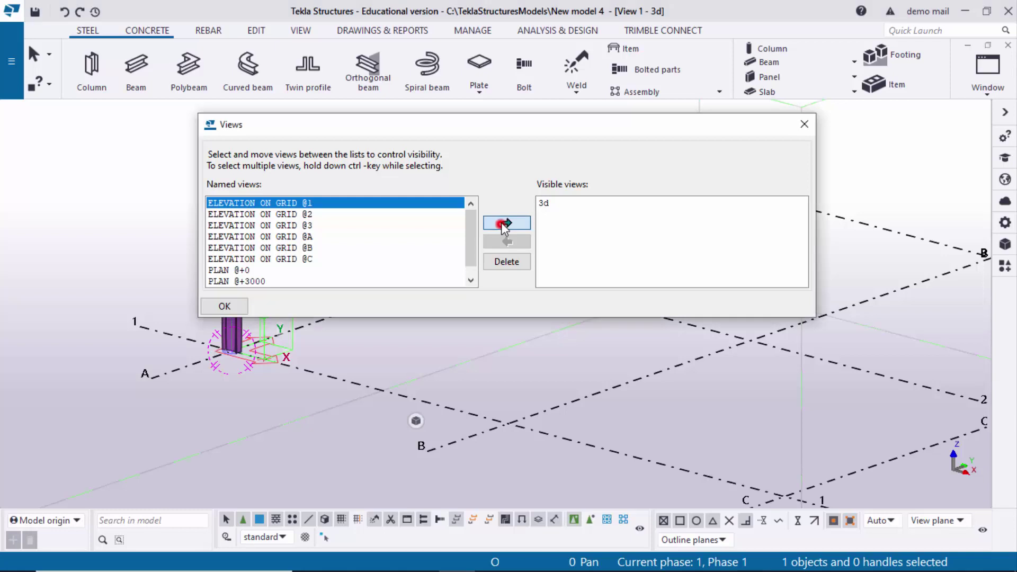
left_click(804, 124)
middle_click_drag(261, 367, 323, 298)
scroll(389, 288, "up", 5)
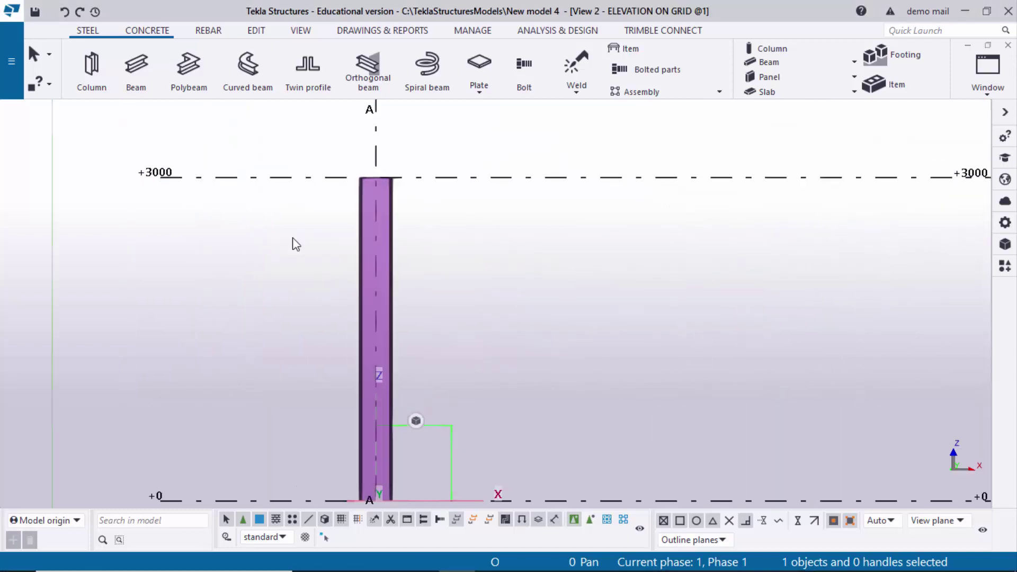
scroll(444, 338, "down", 3)
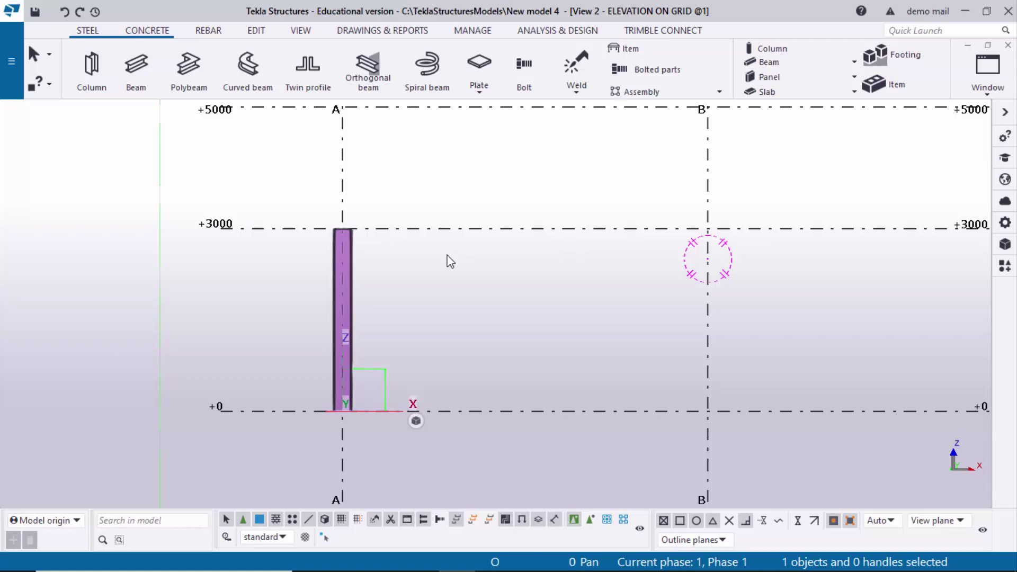
scroll(387, 354, "up", 3)
left_click_drag(377, 330, 366, 306)
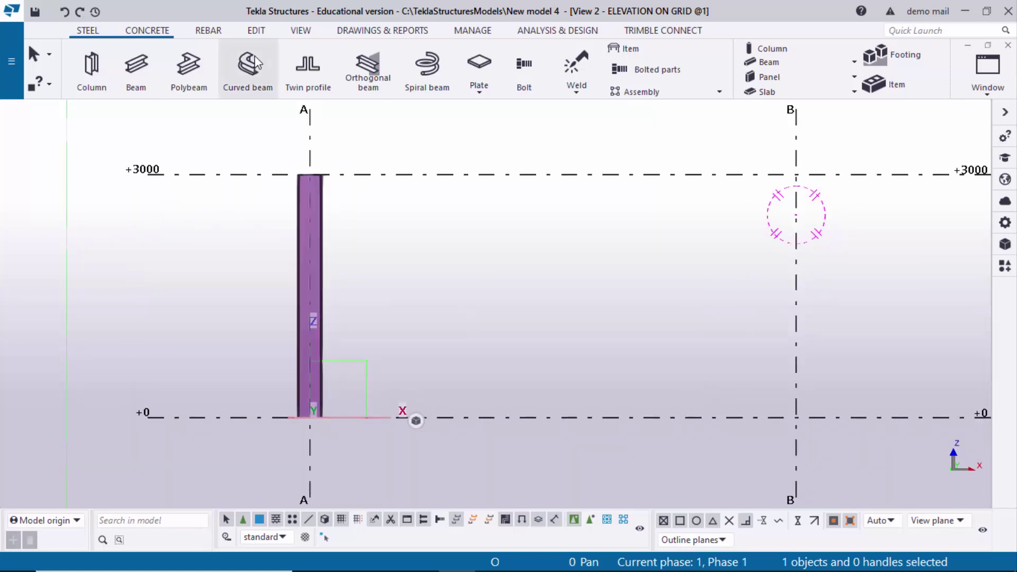
Step: Measure the column's vertical distance from base to top, showing 3000 mm
left_click(255, 32)
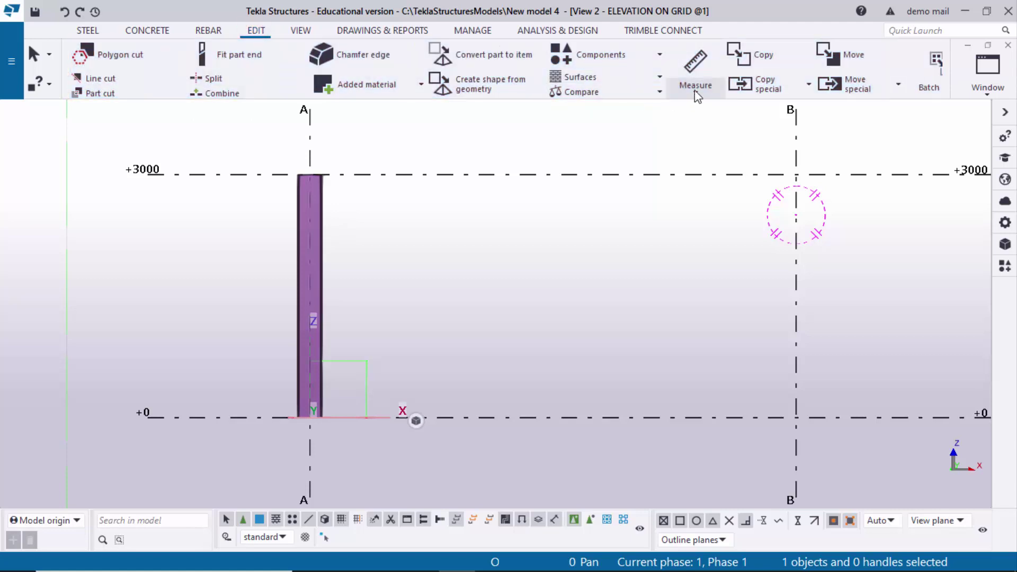
left_click(695, 88)
left_click(705, 174)
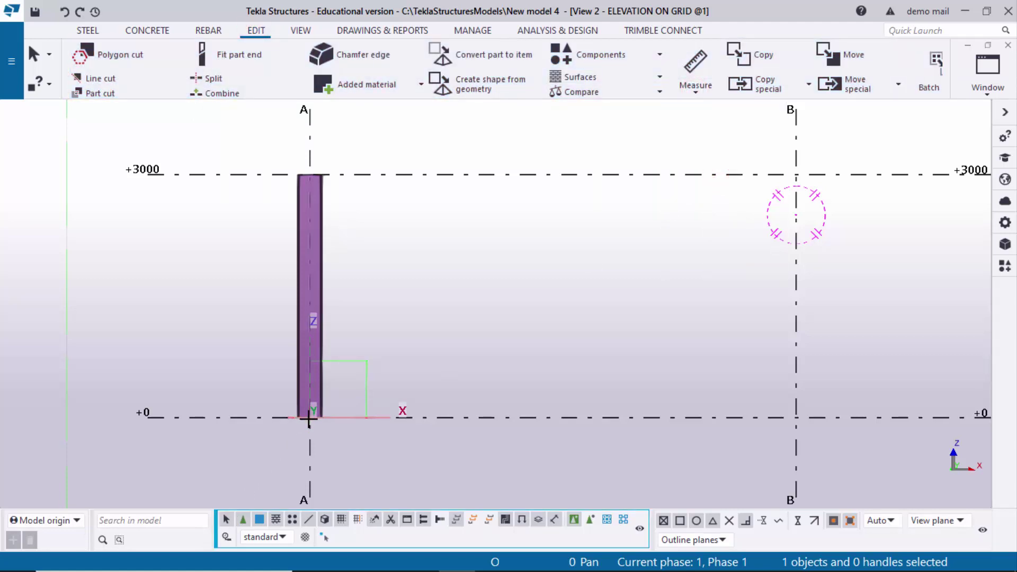
left_click(310, 174)
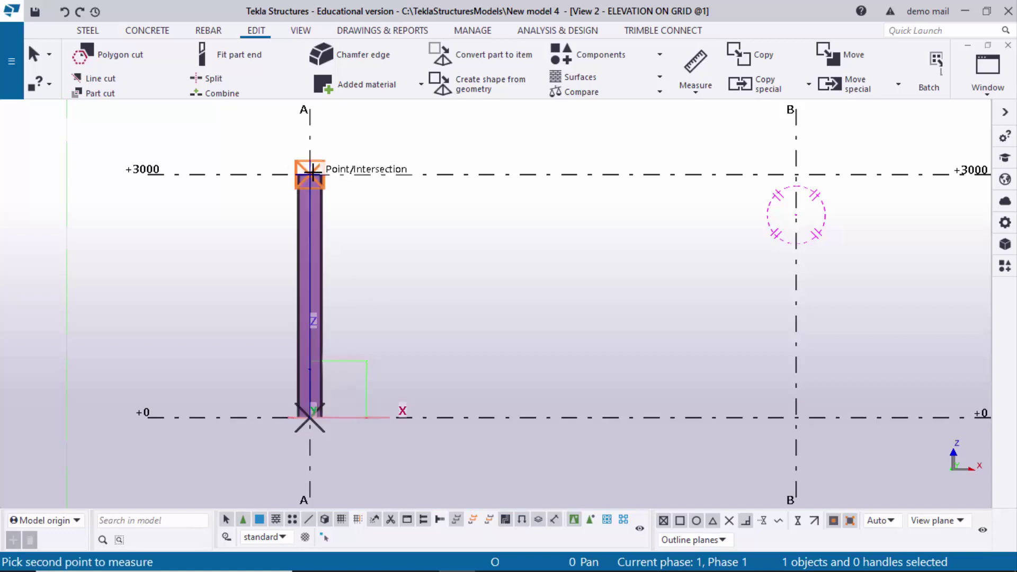
left_click(414, 256)
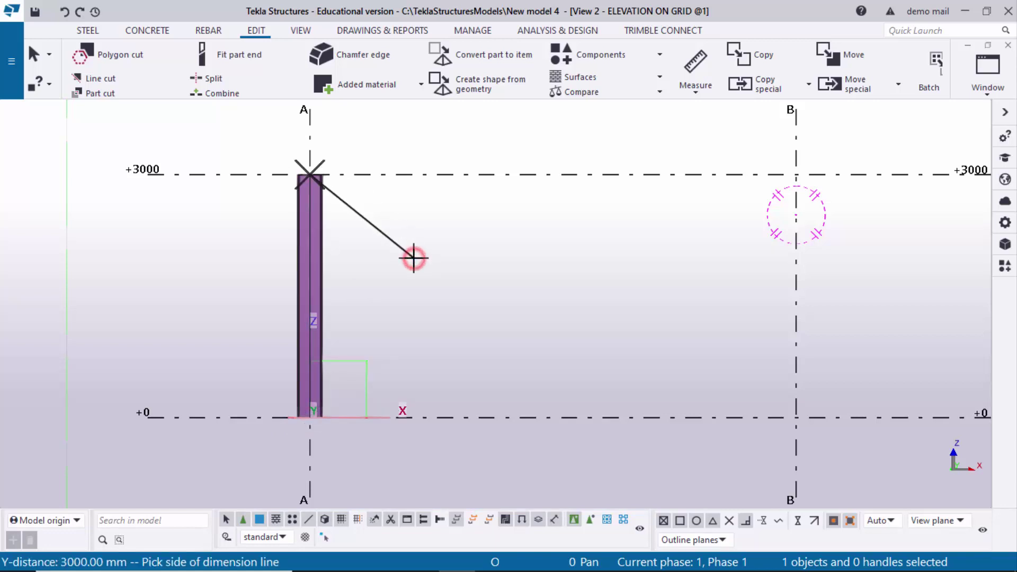
left_click(447, 310)
Step: Exit the measuring command and redraw the view to clear the temporary dimension
right_click(553, 222)
left_click(500, 286)
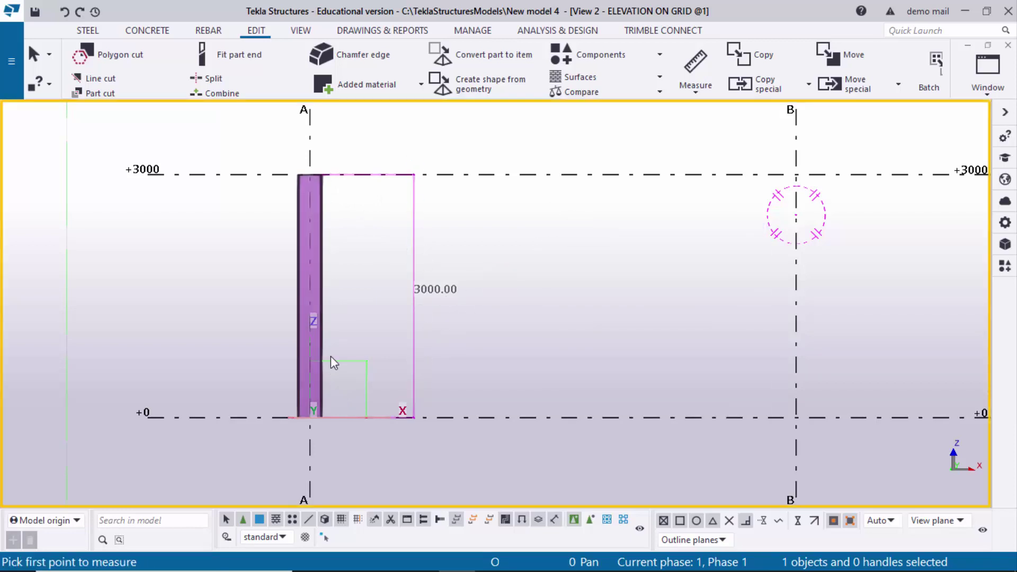
key("Escape")
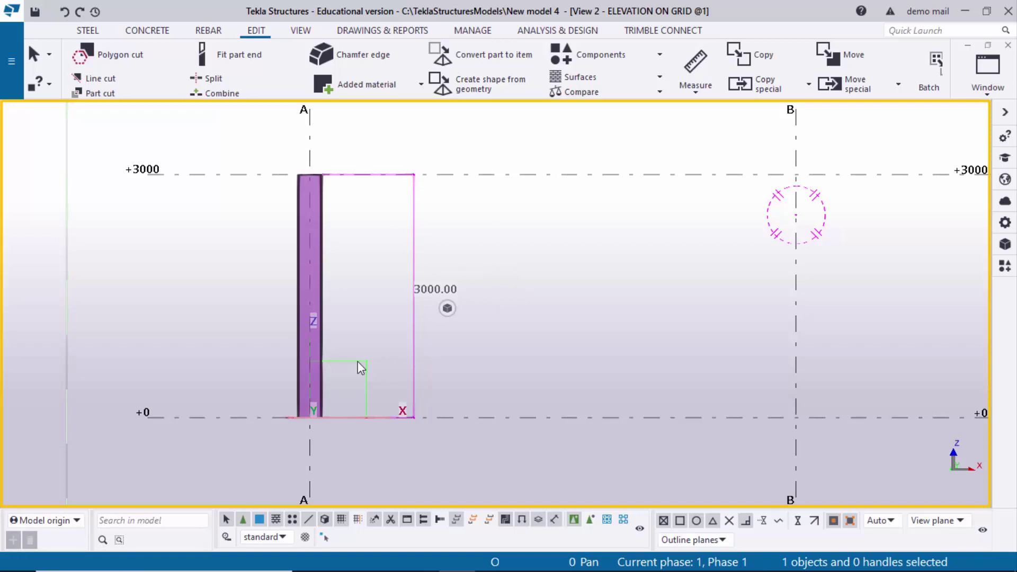
left_click(543, 239)
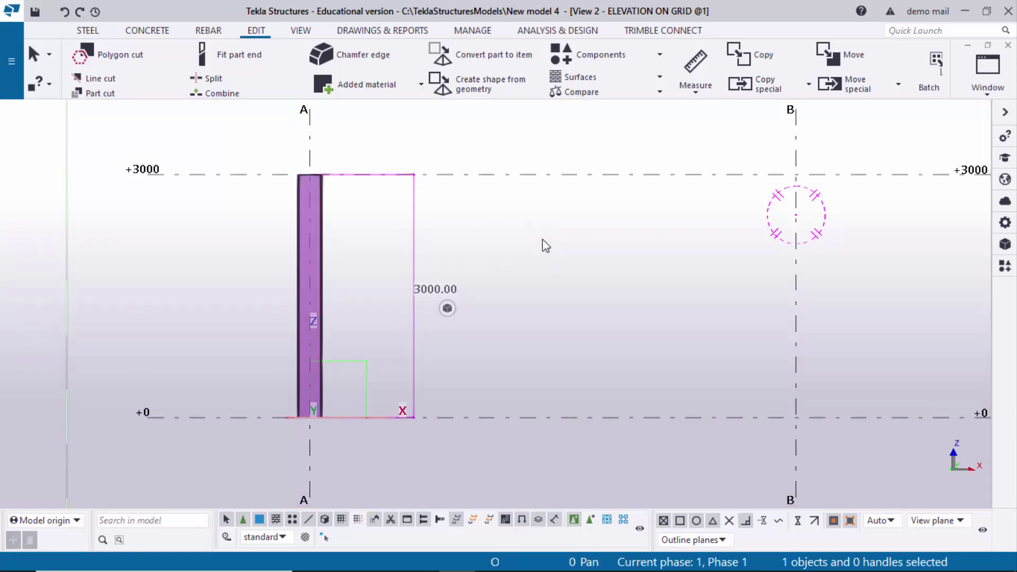
right_click(542, 239)
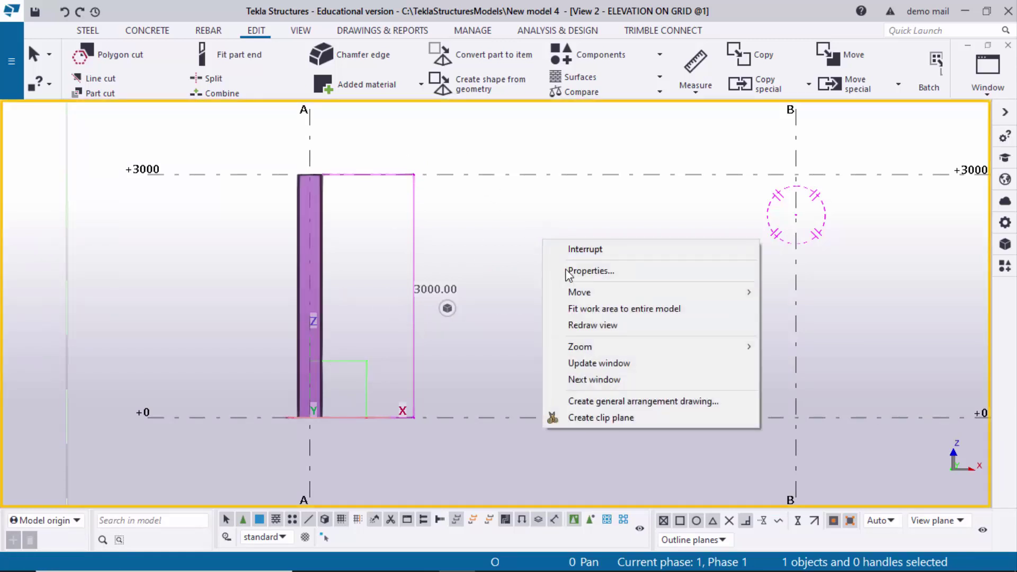
left_click(580, 324)
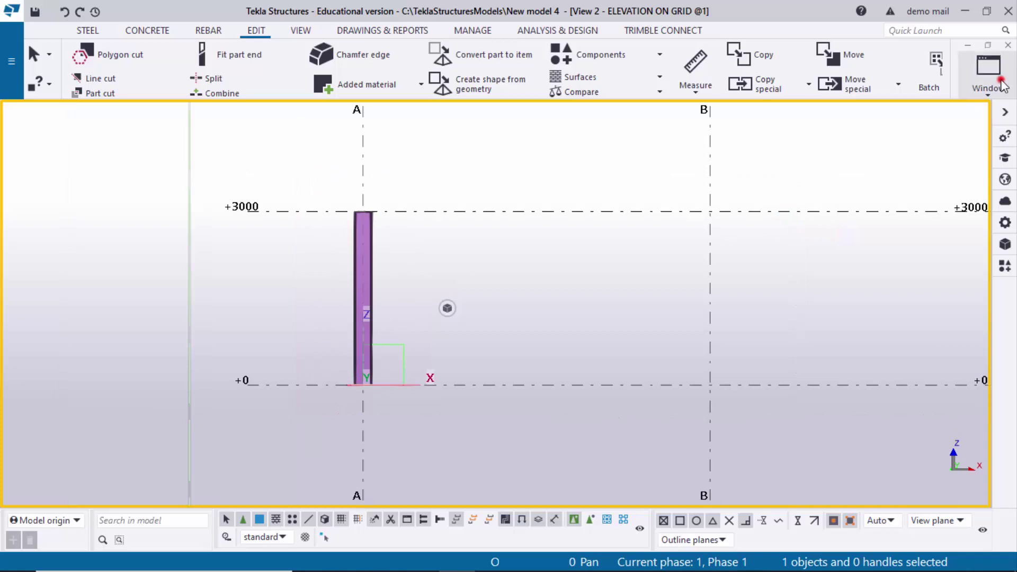
Step: Switch to the 3D View 1 and zoom in on the column at grid A-1
left_click(987, 72)
left_click(928, 198)
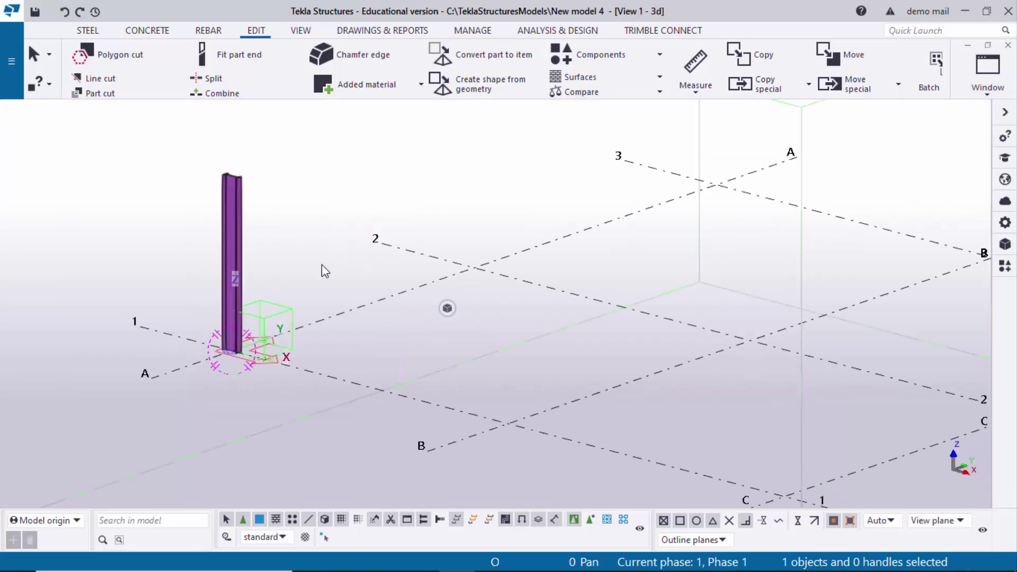
middle_click_drag(363, 273, 383, 185)
scroll(384, 186, "up", 3)
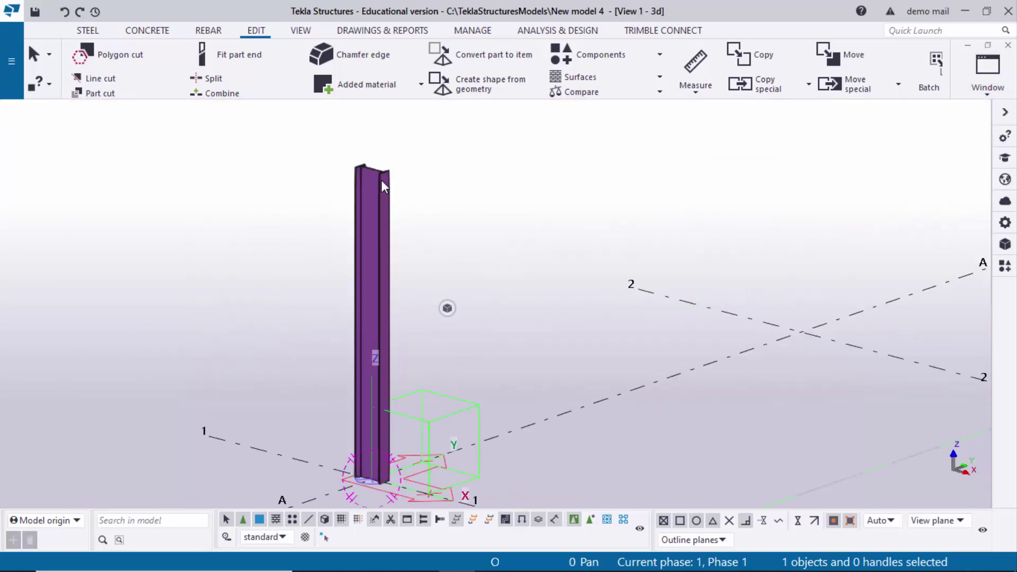